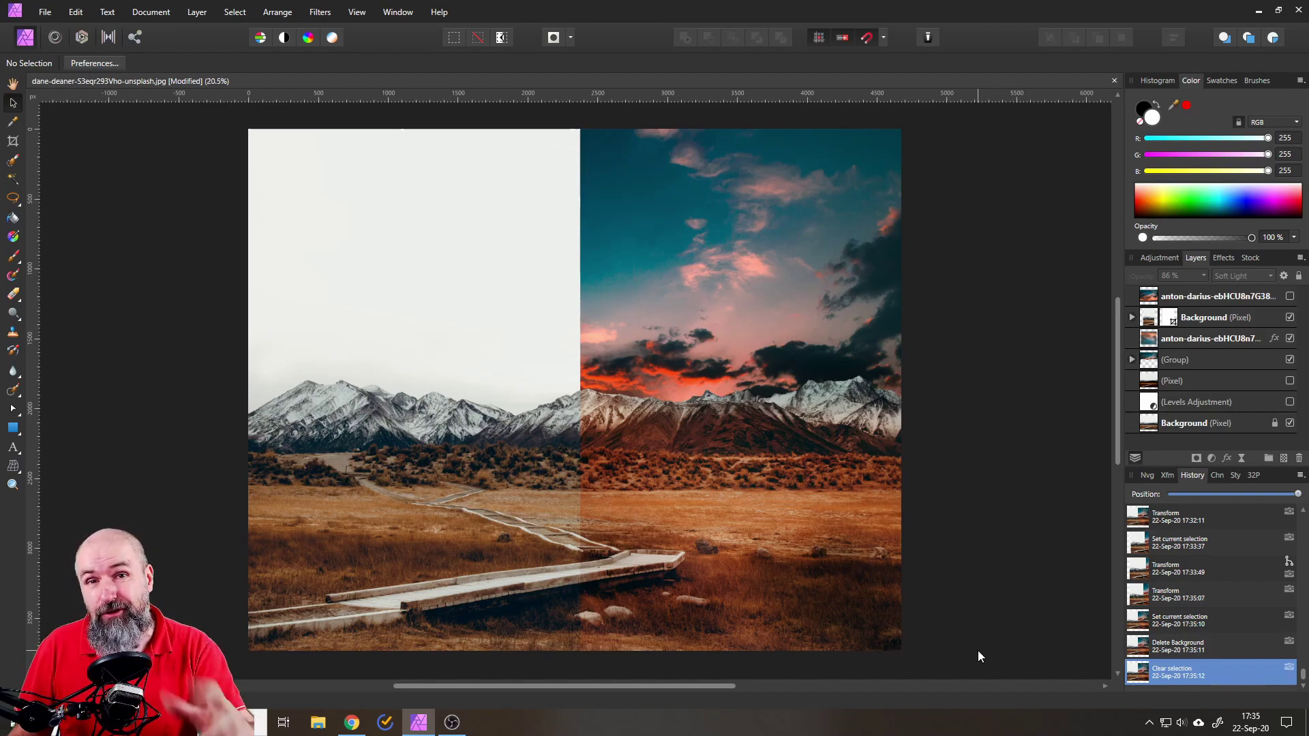
Step: Expand the Background layer and select its Rectangle child to show the before/after split
left_click(1132, 317)
left_click(1200, 337)
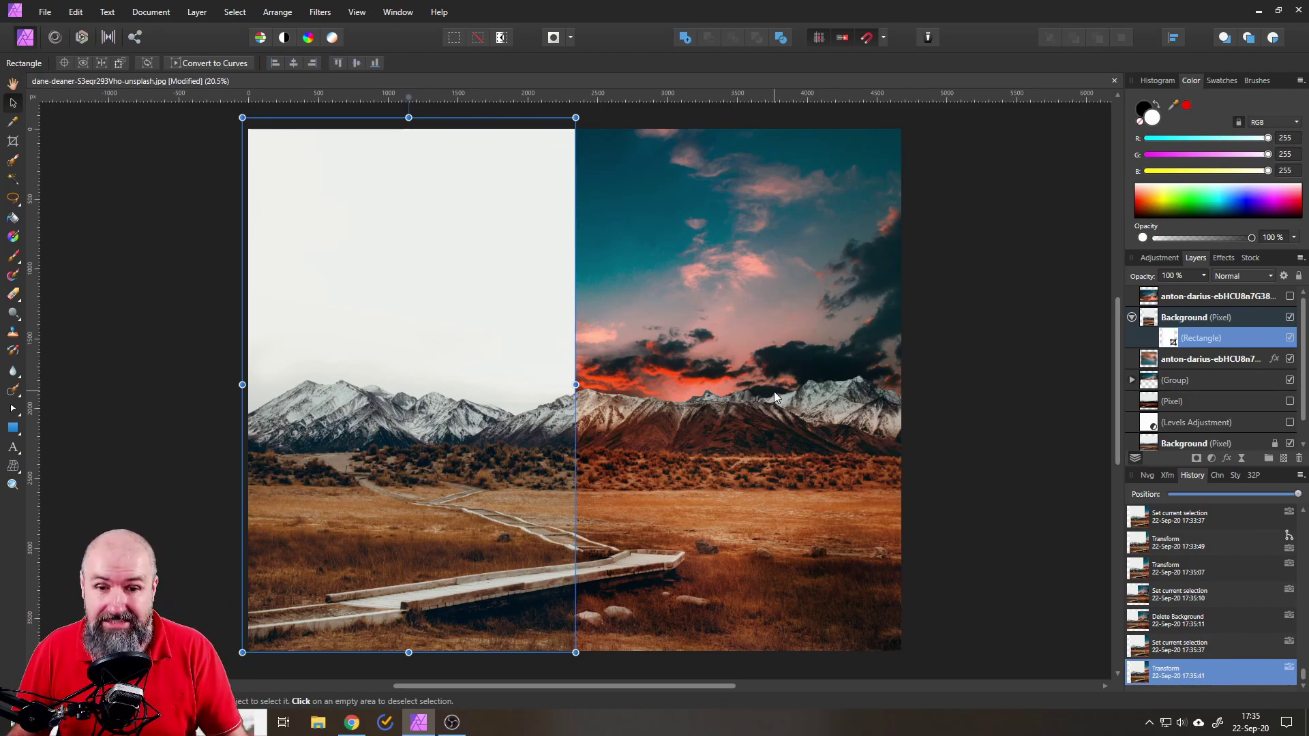
Step: Select the five layers from the top Background down to Levels Adjustment and delete them
left_click(1192, 315)
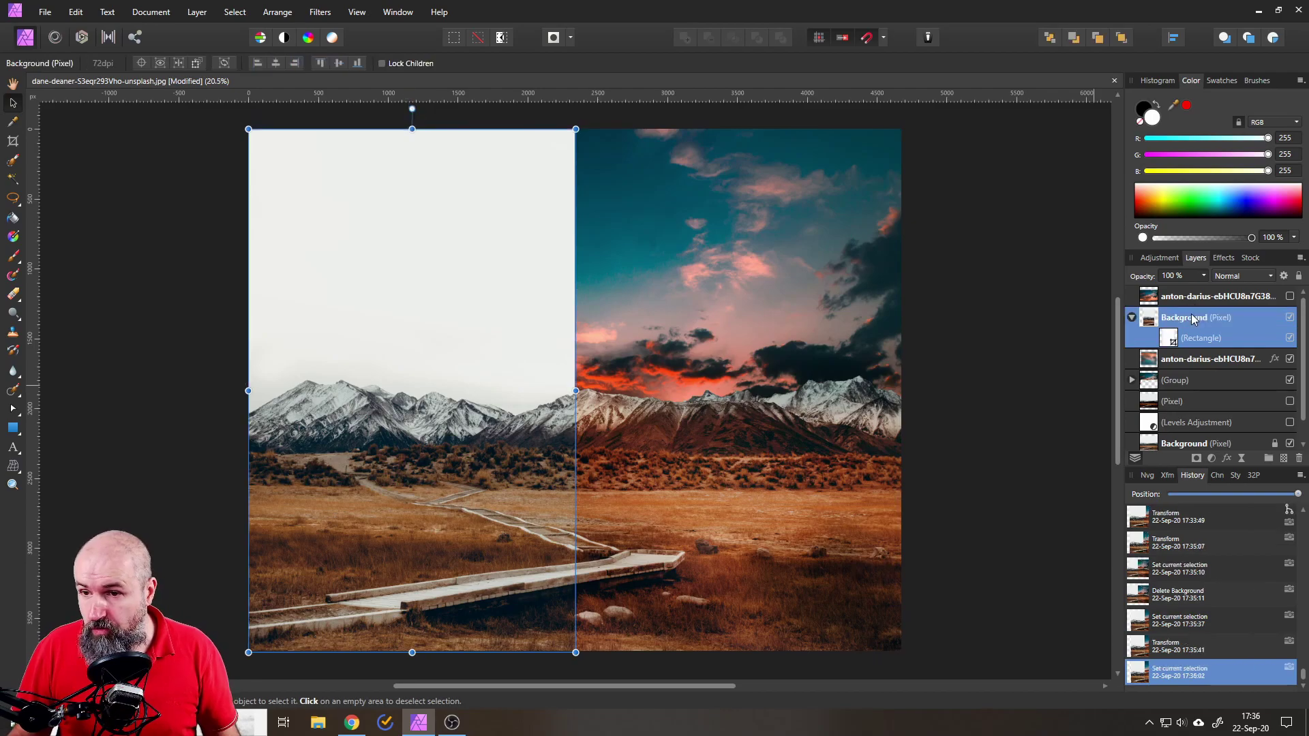
scroll(1229, 414, "down", 1)
left_click(1197, 401, "shift")
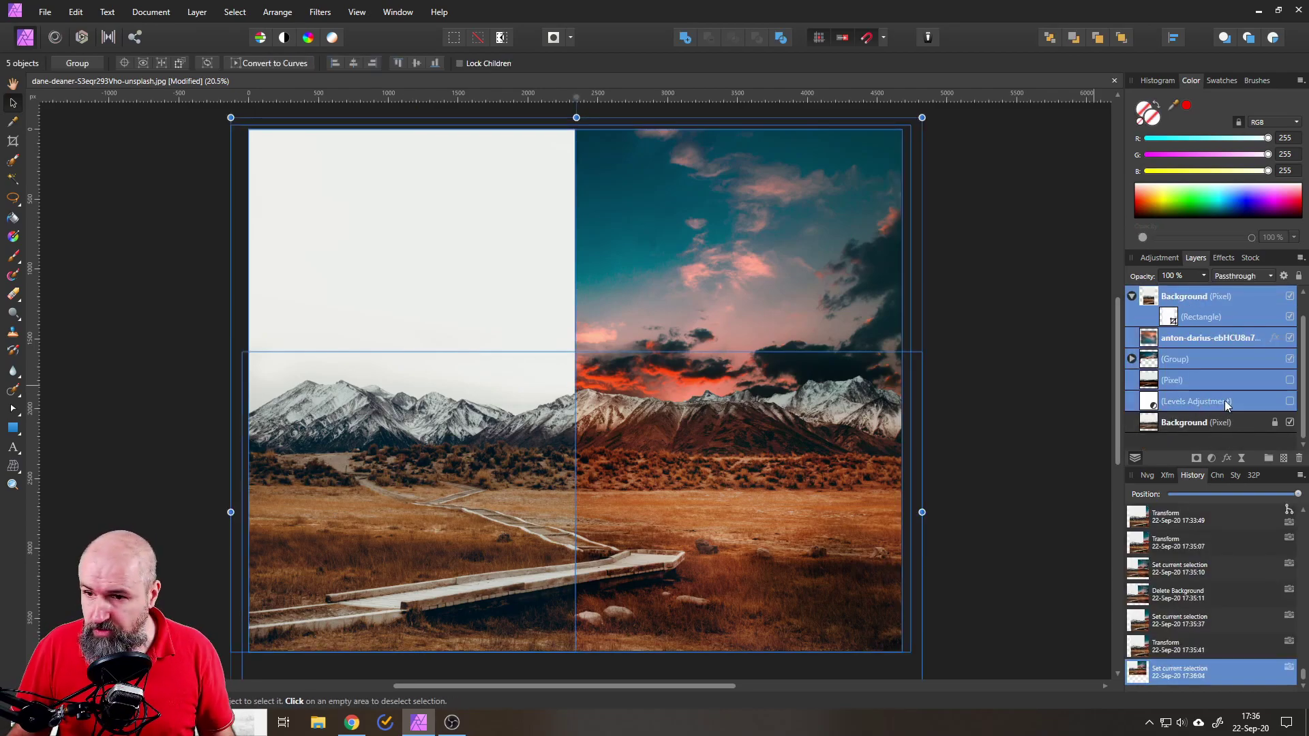
left_click(1298, 458)
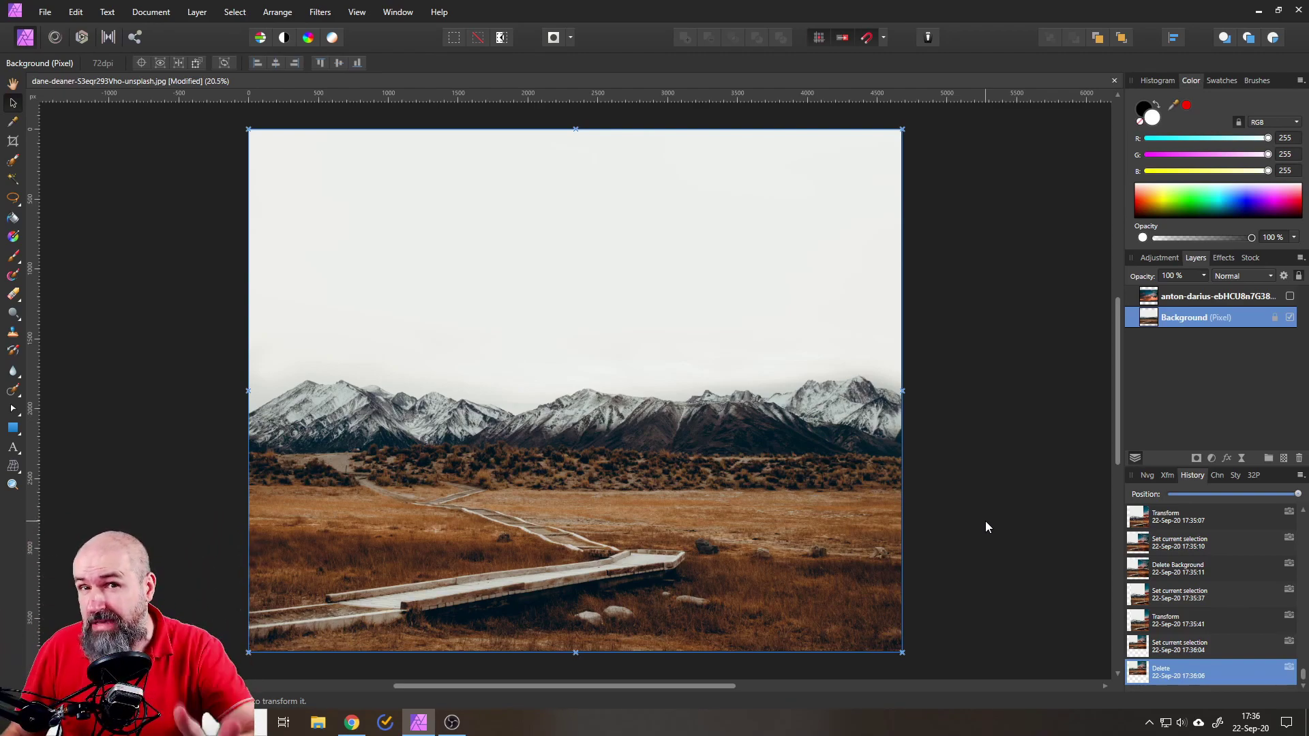
left_click(1290, 296)
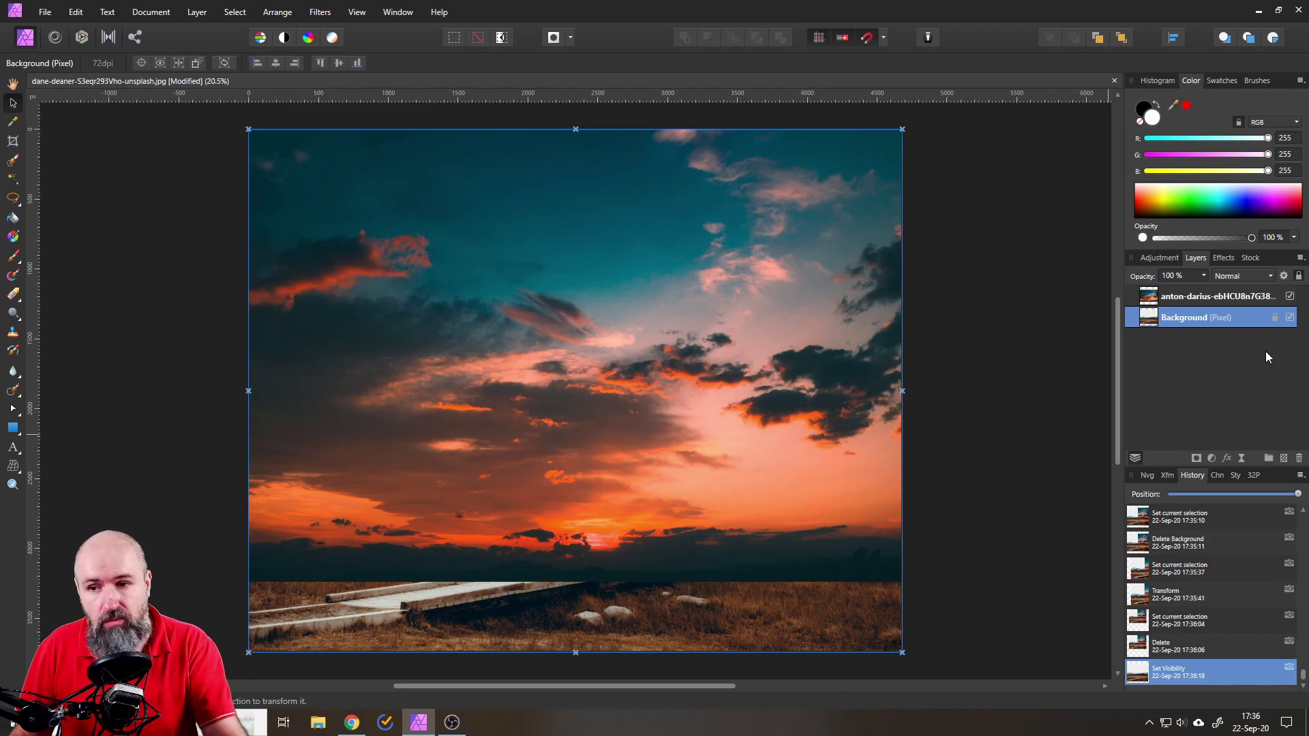
left_click(1289, 297)
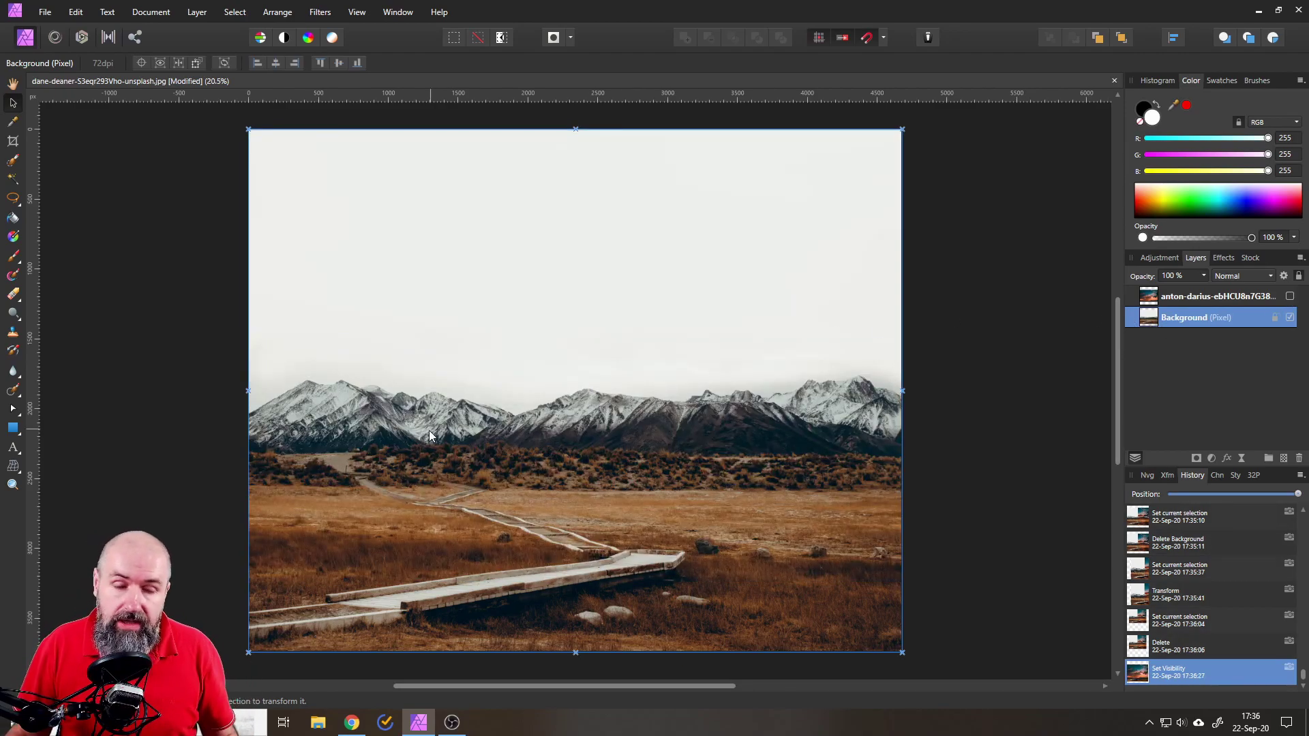
scroll(428, 436, "up", 5)
left_click_drag(308, 396, 681, 494)
left_click_drag(942, 452, 435, 456)
left_click_drag(980, 455, 836, 509)
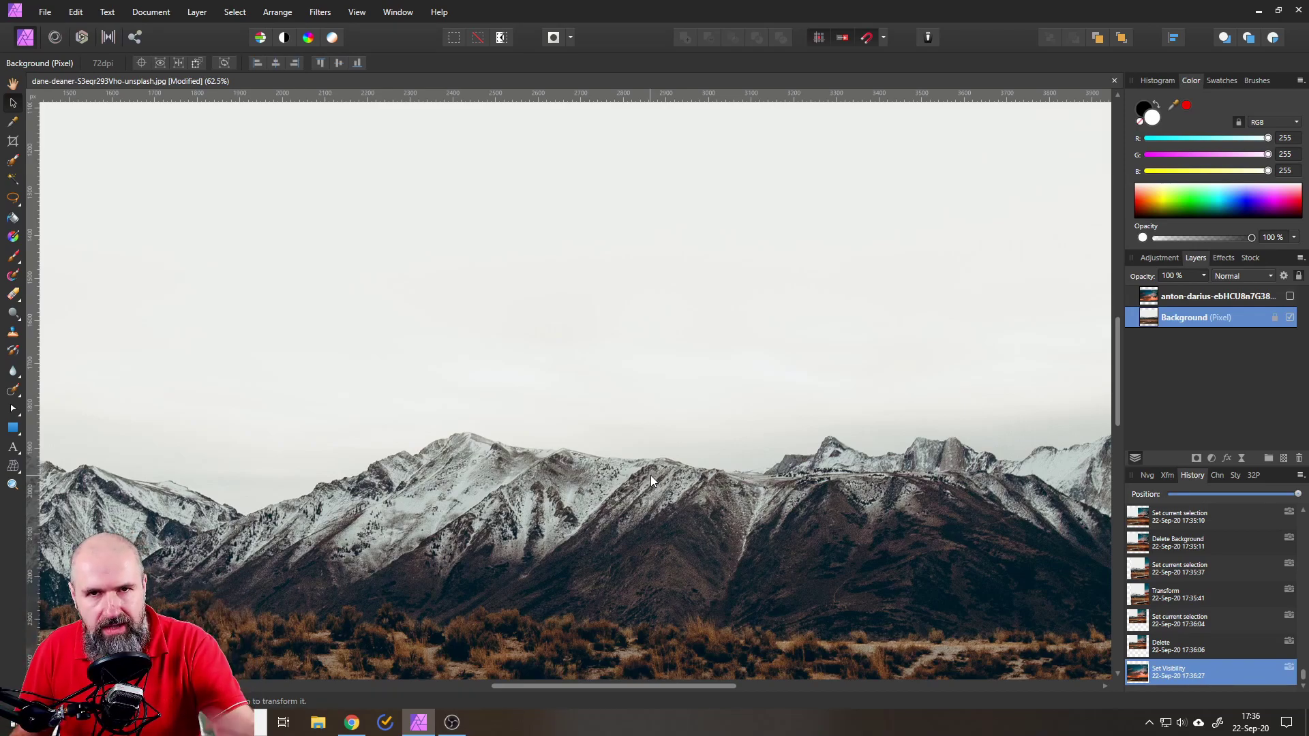
scroll(650, 475, "down", 4)
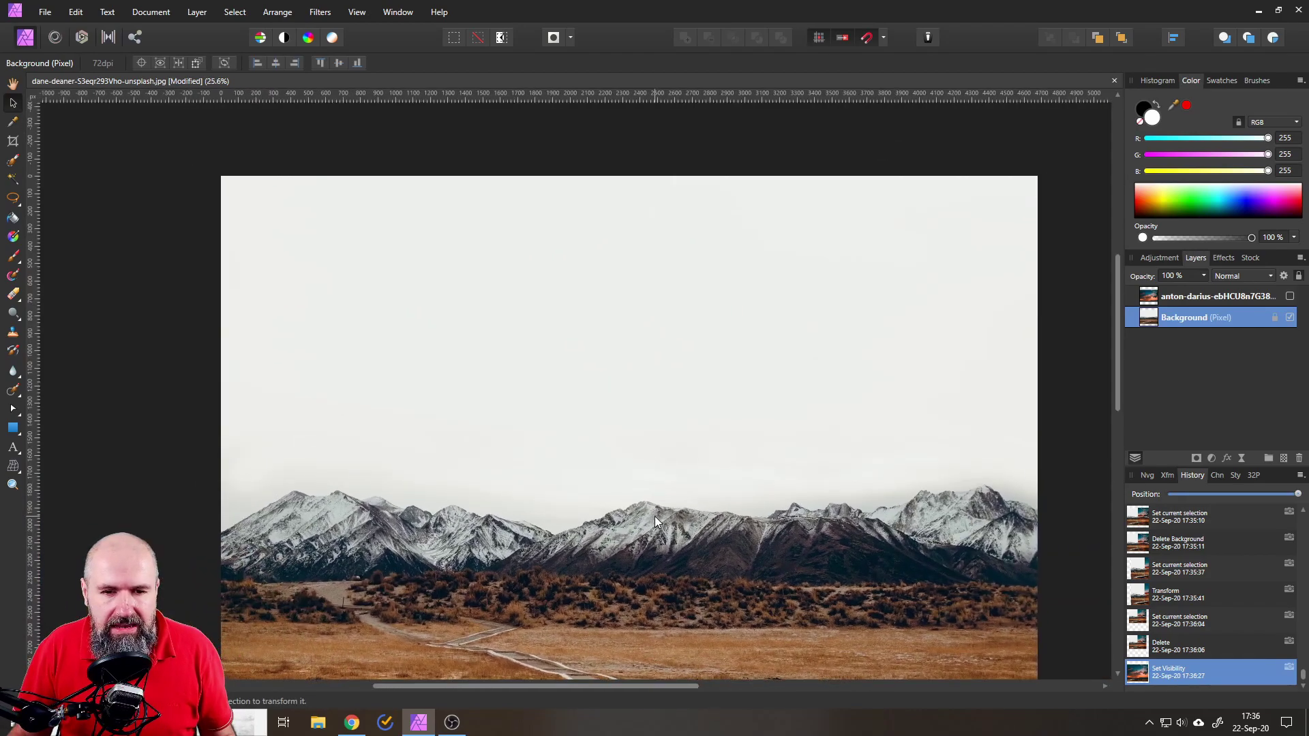
left_click_drag(655, 516, 641, 488)
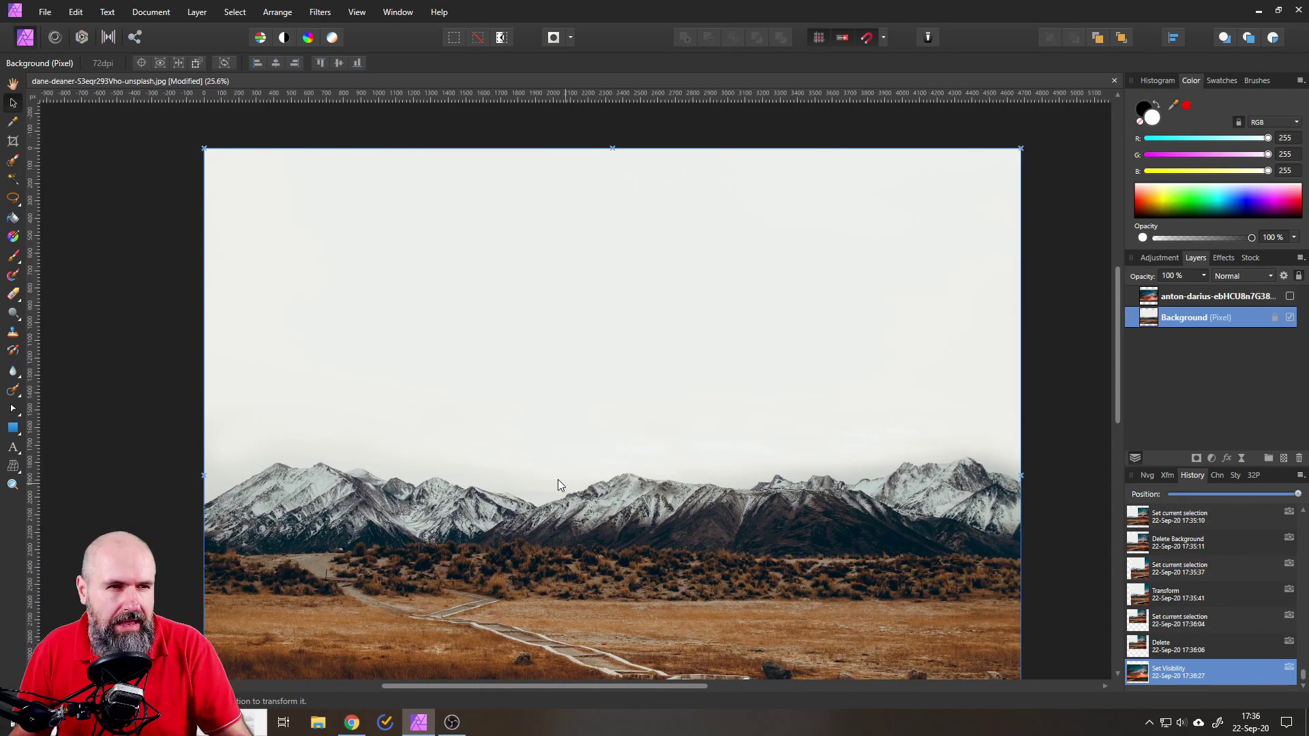
Step: Paint a rough selection over the pale sky down to the ridge with the Selection Brush
left_click(12, 163)
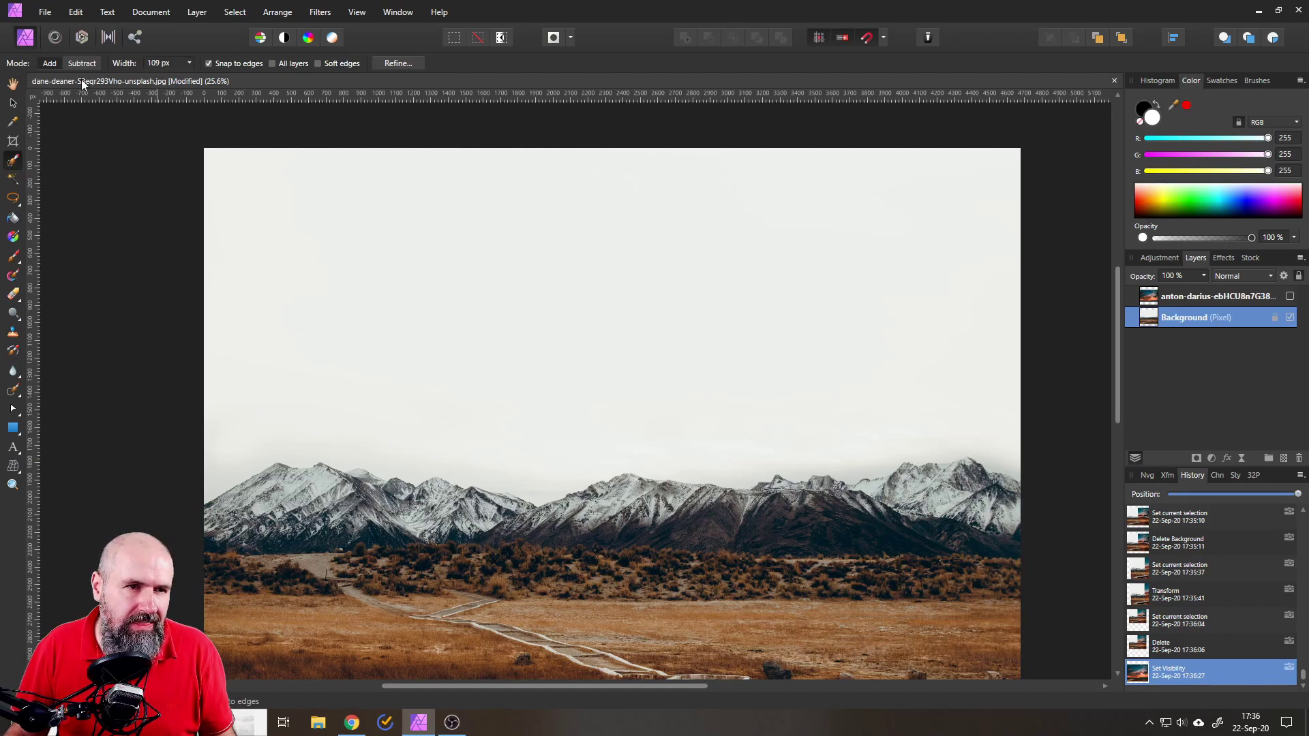
mouse_move(231, 175)
left_mouse_down()
mouse_move(234, 375)
mouse_move(493, 355)
mouse_move(745, 362)
left_mouse_up()
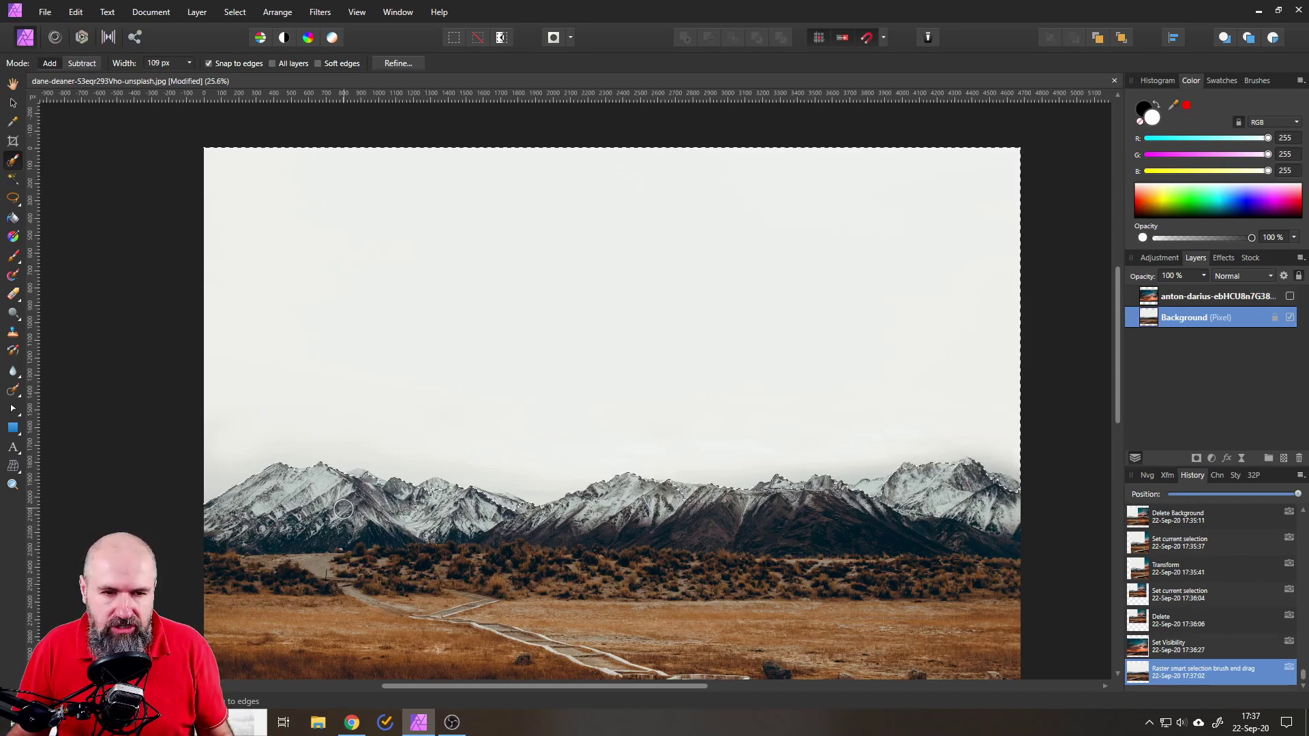
scroll(340, 505, "up", 6)
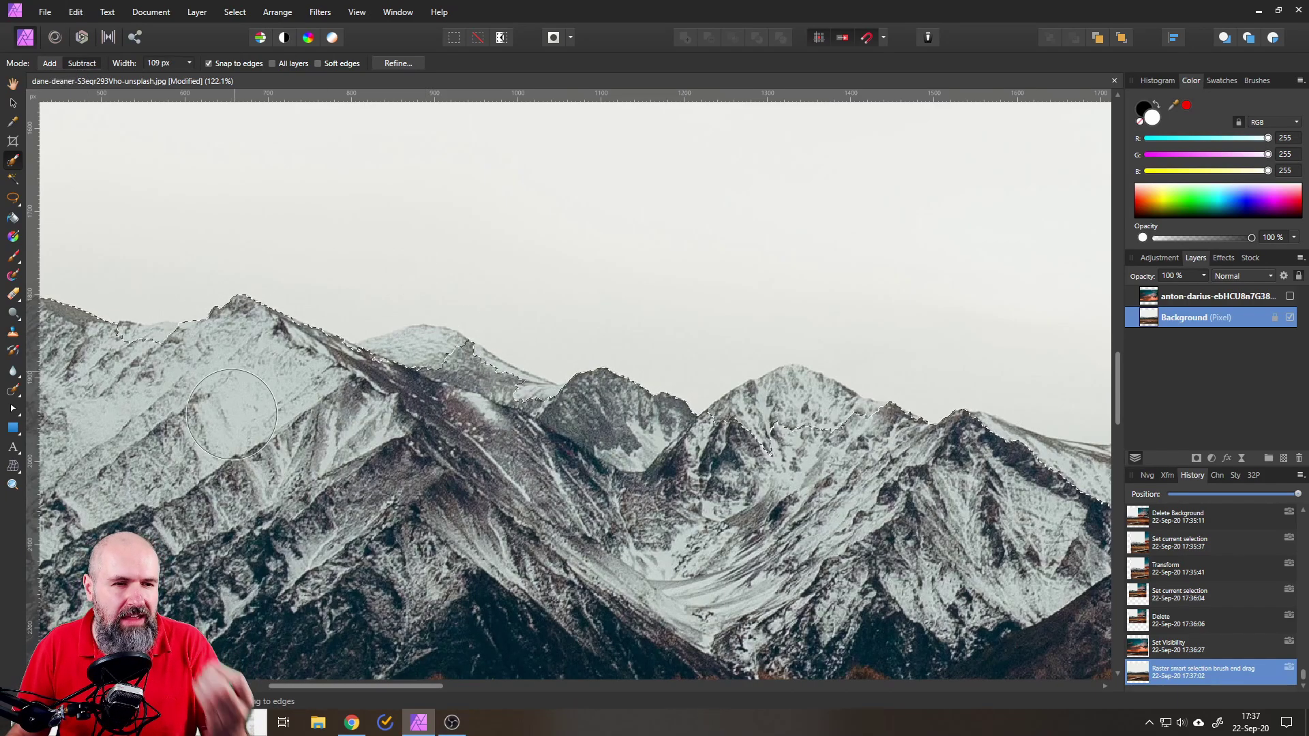
Step: Refine the selection edge along the left, middle and right ridge sections
left_click(142, 371)
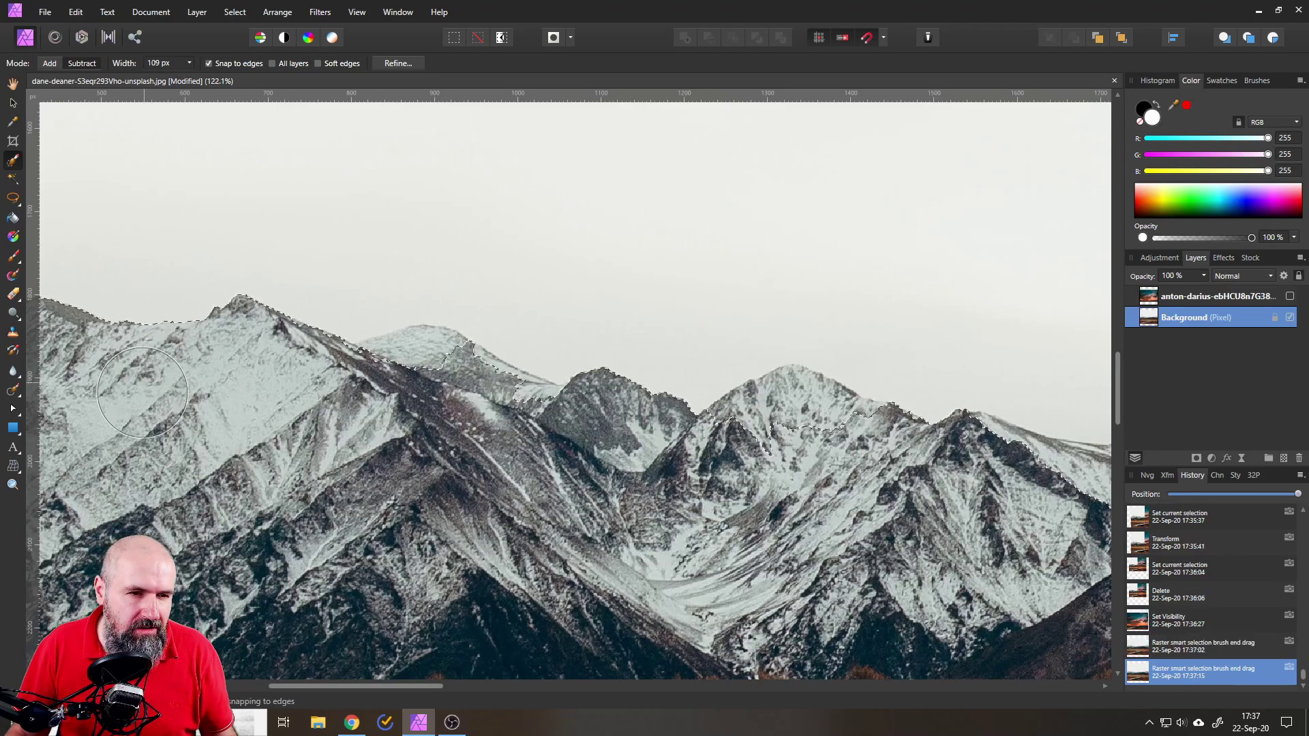
left_click(388, 392)
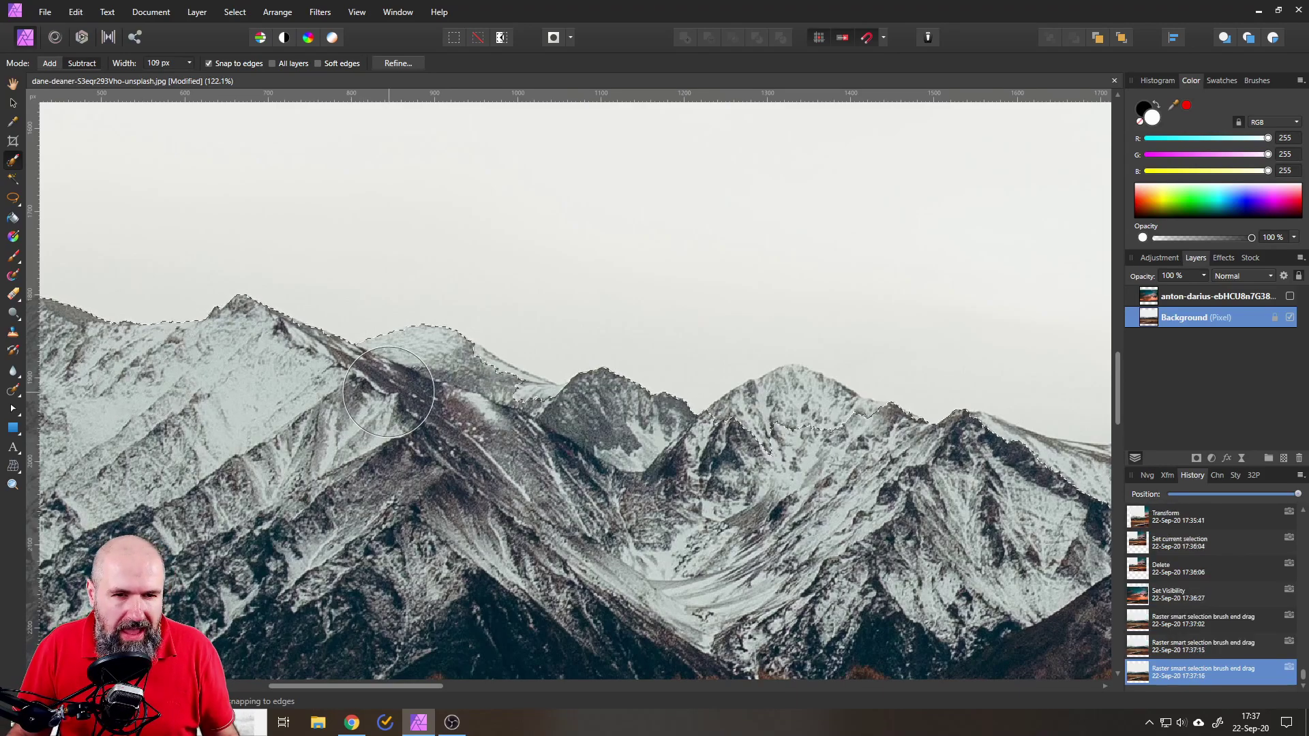
left_click(464, 393)
left_click(511, 446)
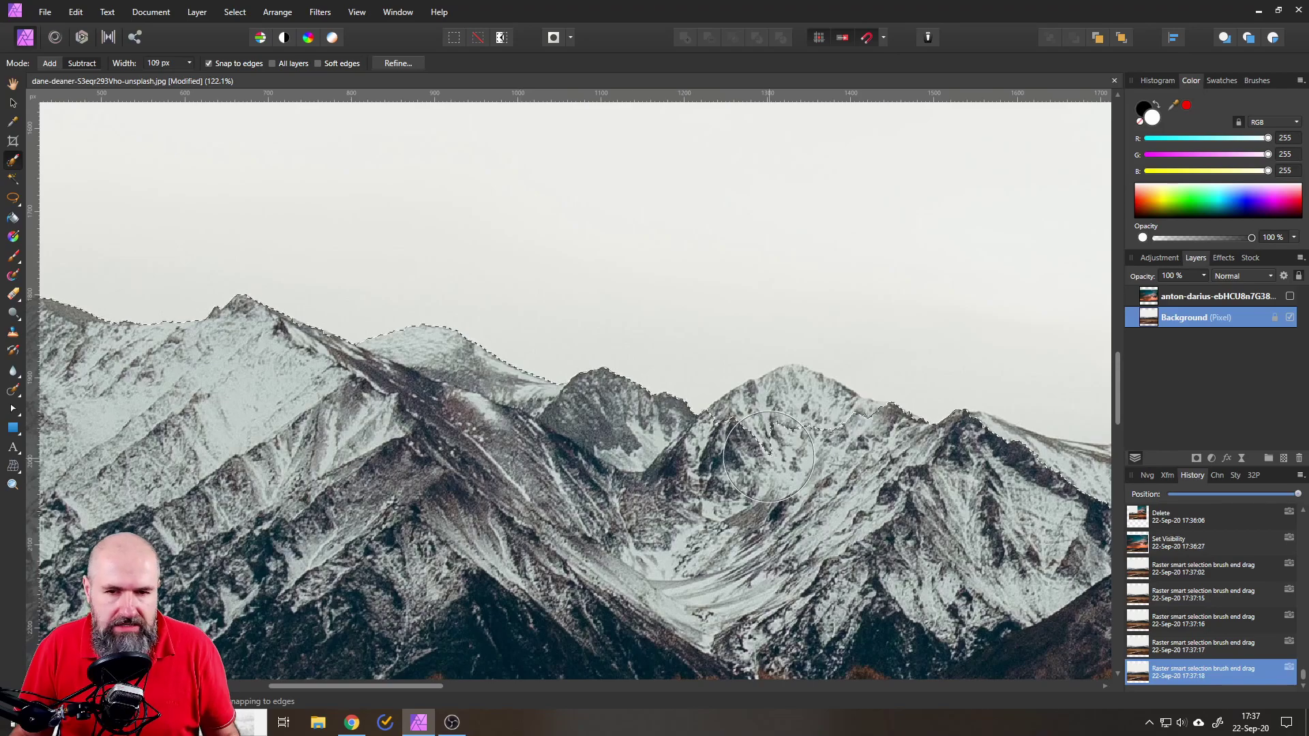
left_click_drag(769, 454, 776, 441)
scroll(825, 467, "right", 2)
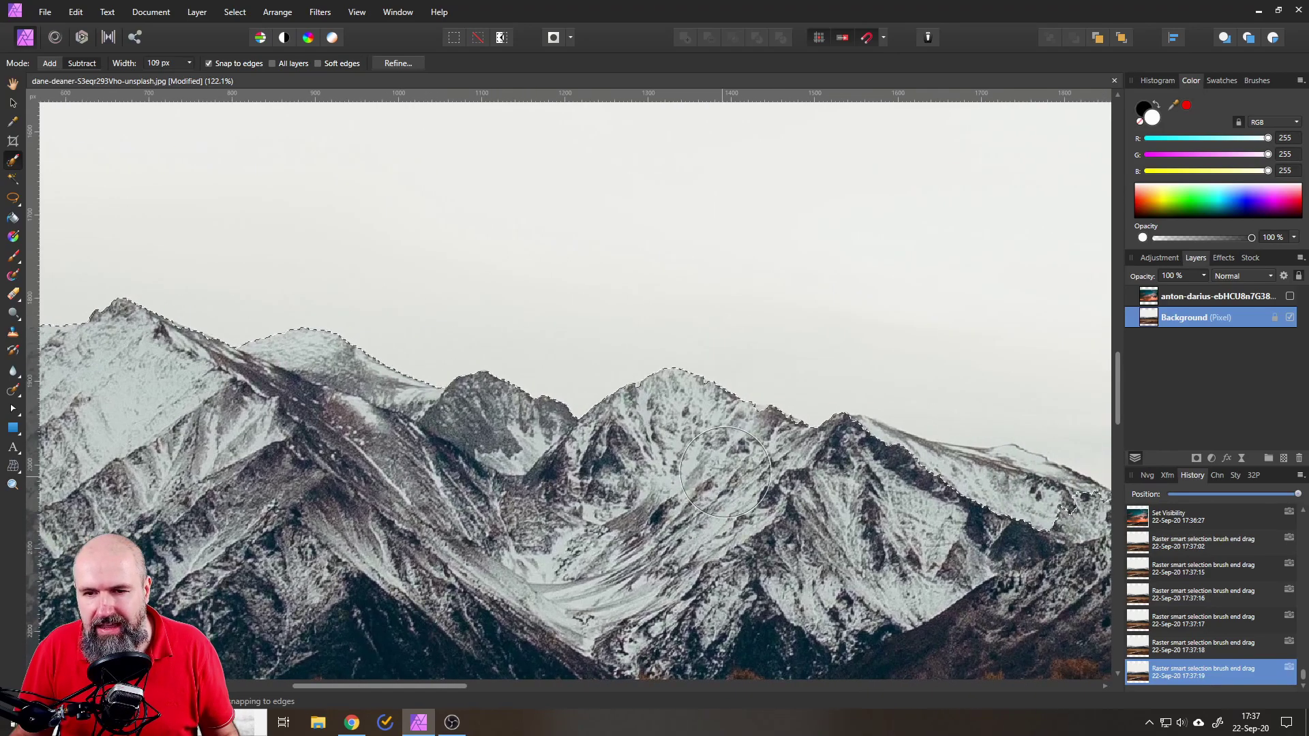
left_click(755, 453)
left_click(755, 453)
left_click(885, 481)
scroll(886, 481, "right", 6)
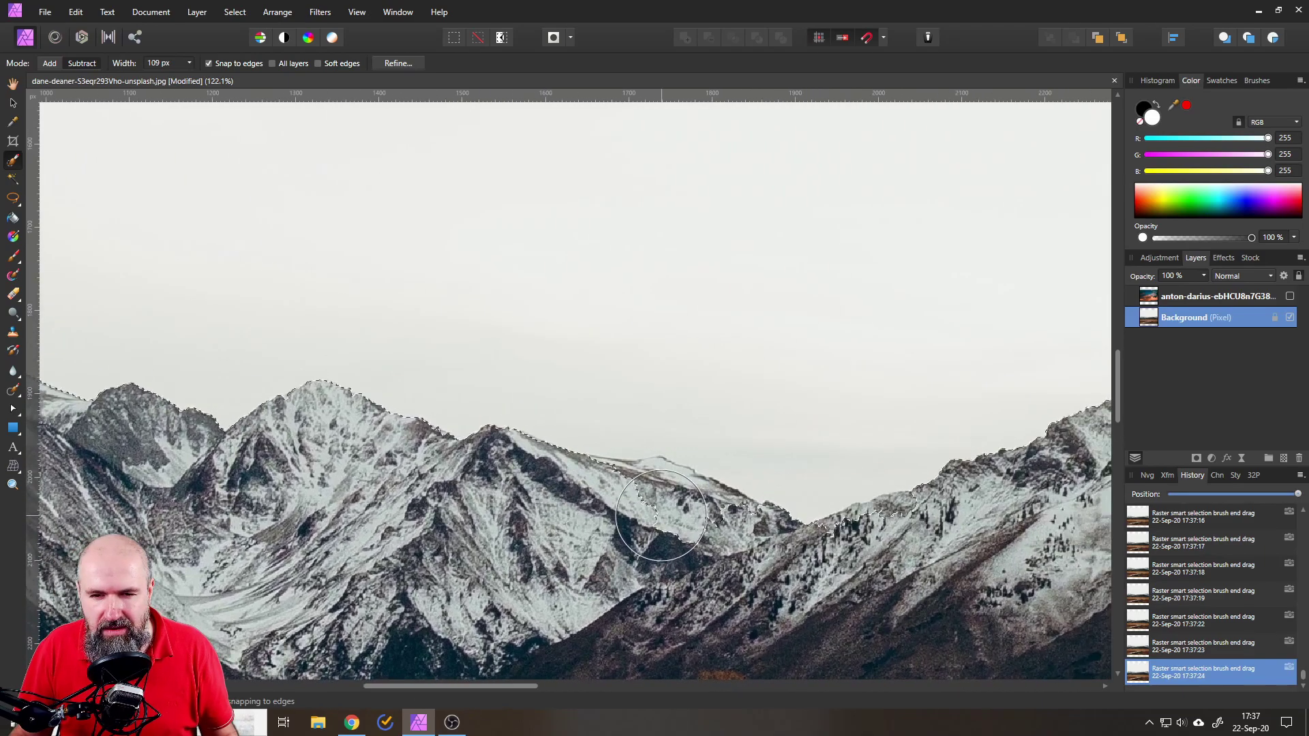
left_click(646, 508)
left_click(646, 508)
scroll(646, 508, "right", 6)
left_click(571, 567)
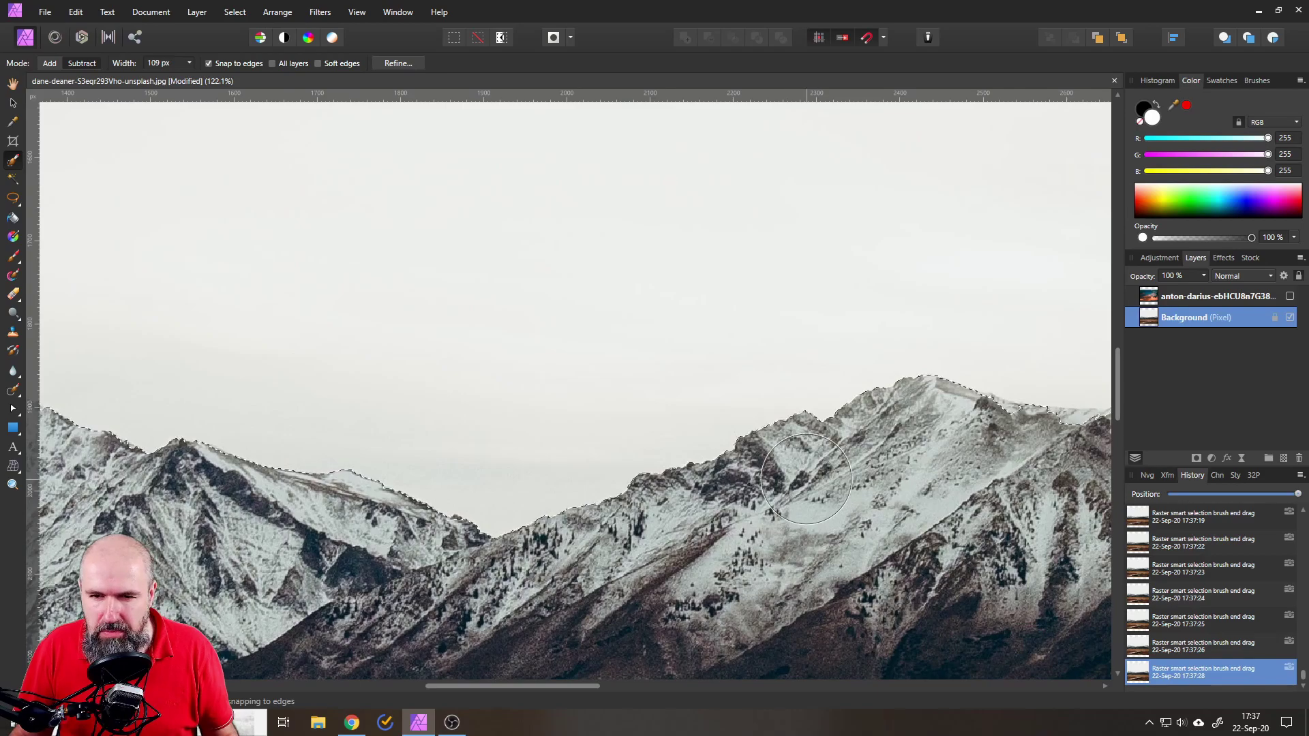
scroll(572, 567, "right", 6)
Step: Refine the edge around the peak, notch and snowy slope to the right side, then fit the image
left_click(555, 504)
left_click(525, 494)
left_click(688, 497)
left_click(768, 520)
left_click(794, 511)
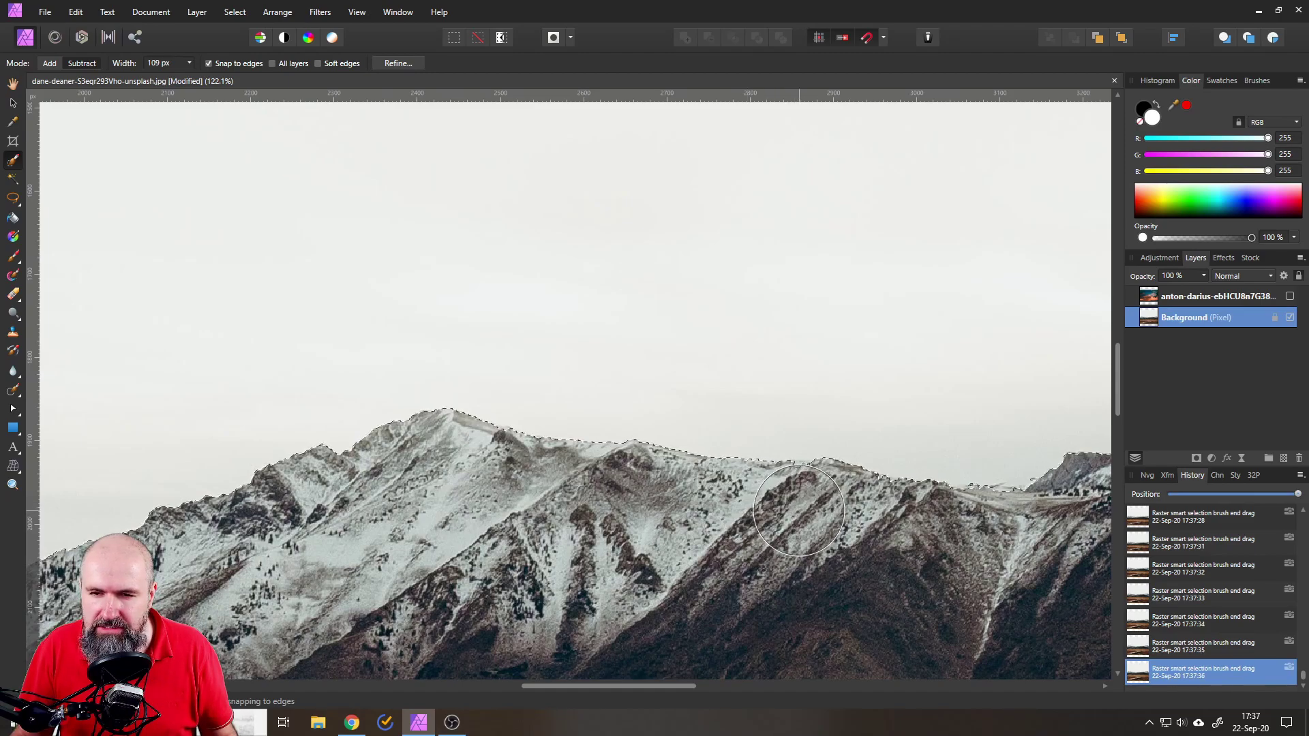
left_click(857, 549)
scroll(750, 539, "right", 2)
scroll(673, 539, "right", 5)
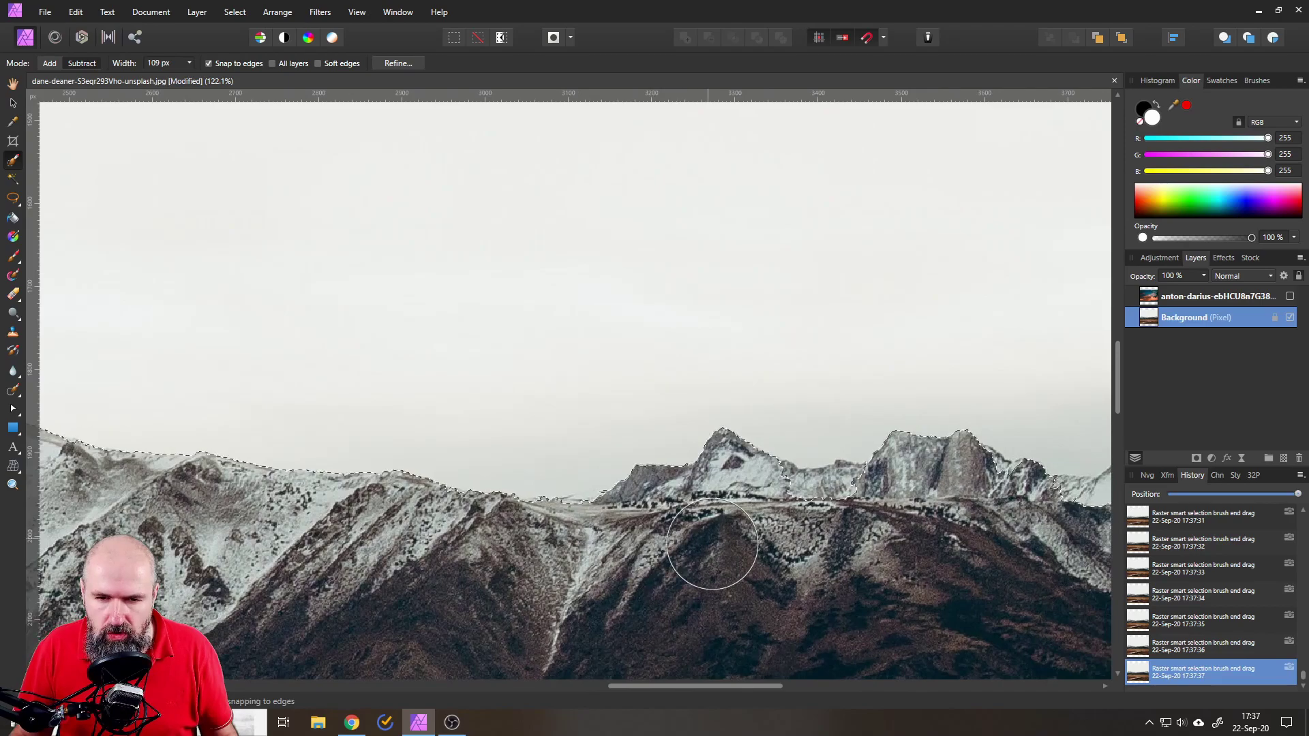
left_click(702, 561)
scroll(545, 545, "right", 6)
left_click(784, 518)
left_click(852, 480)
scroll(852, 480, "right", 3)
scroll(784, 488, "up", 1)
left_click(726, 495)
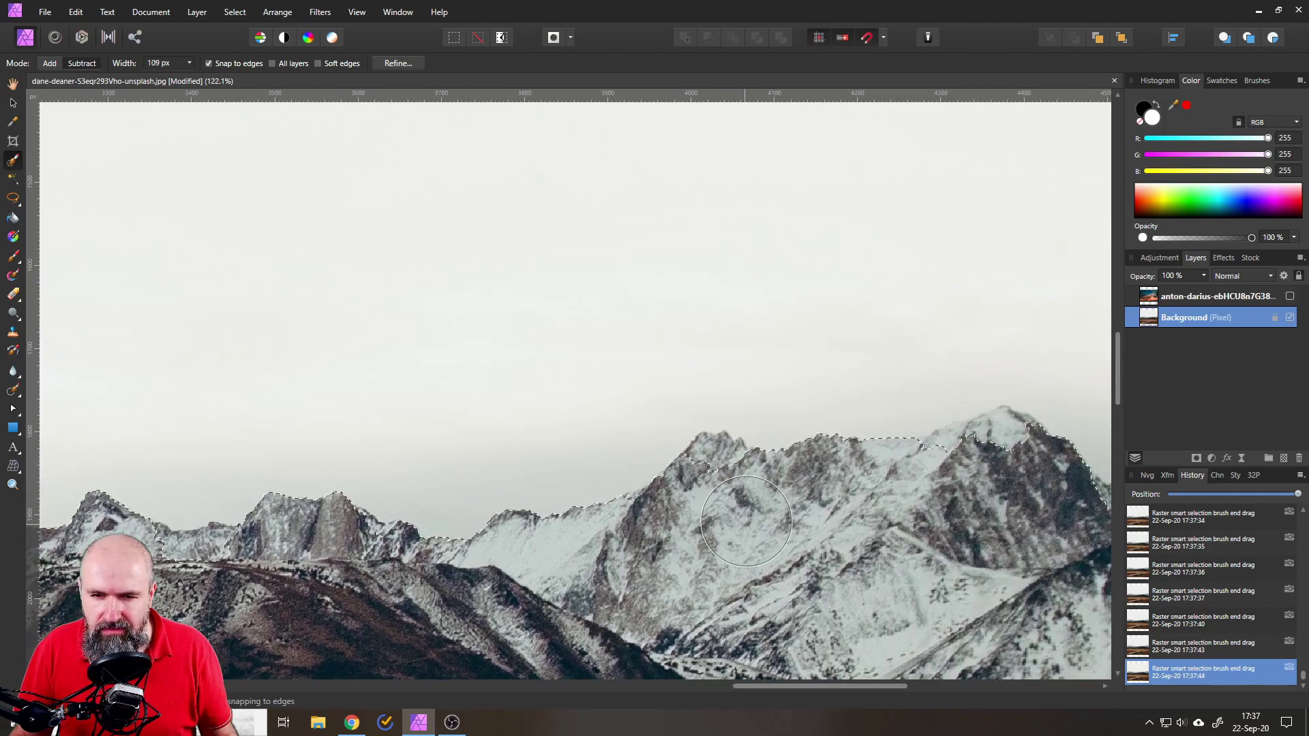
scroll(726, 495, "right", 3)
scroll(726, 504, "up", 1)
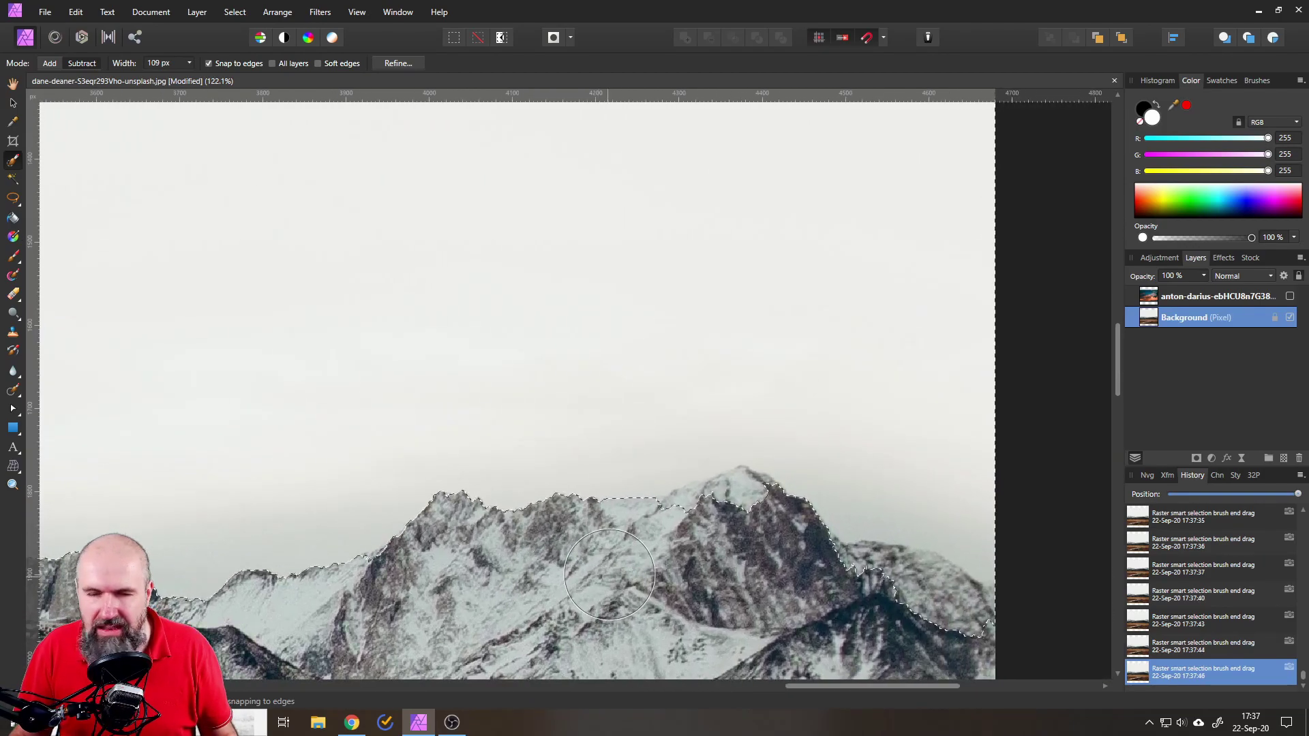
left_click(725, 521)
scroll(725, 521, "right", 4)
scroll(682, 531, "down", 1)
left_click(627, 537)
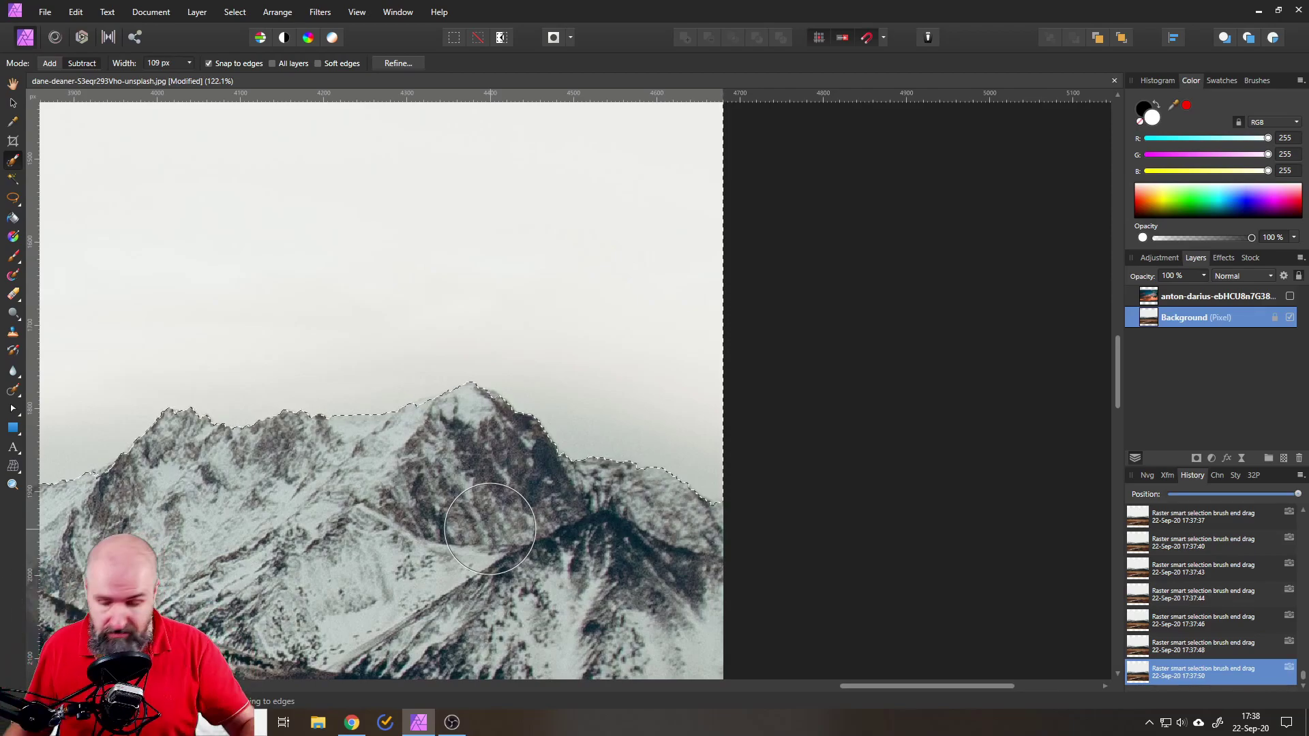
key("ctrl+0")
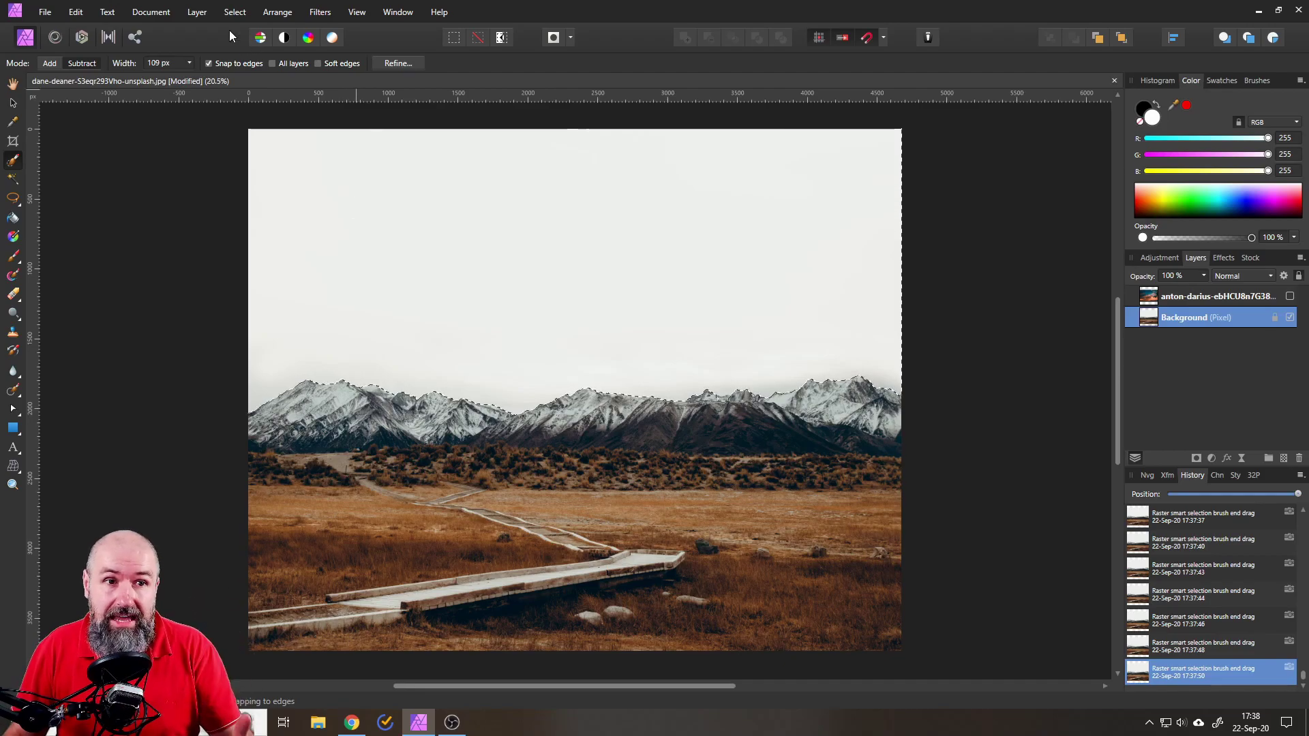
Step: Feather the sky selection with a 3 px radius
left_click(236, 14)
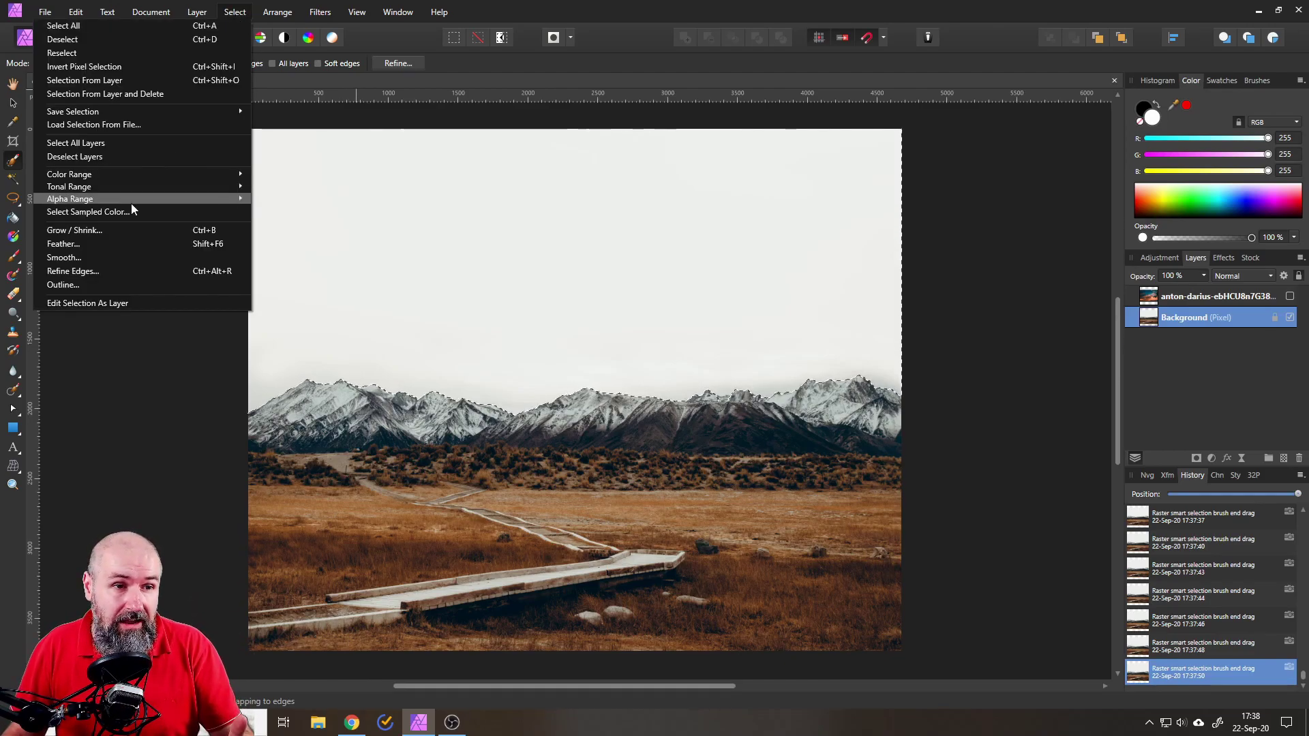
left_click(112, 243)
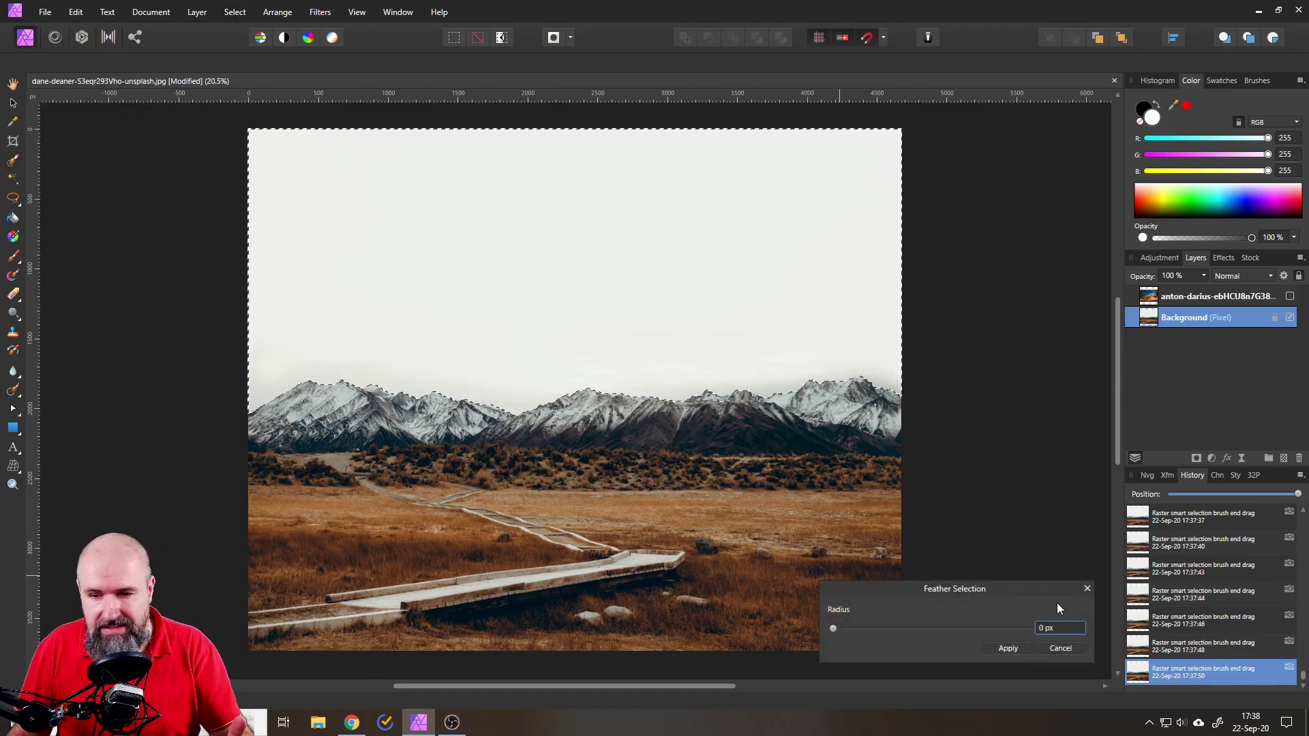
scroll(1065, 631, "up", 1)
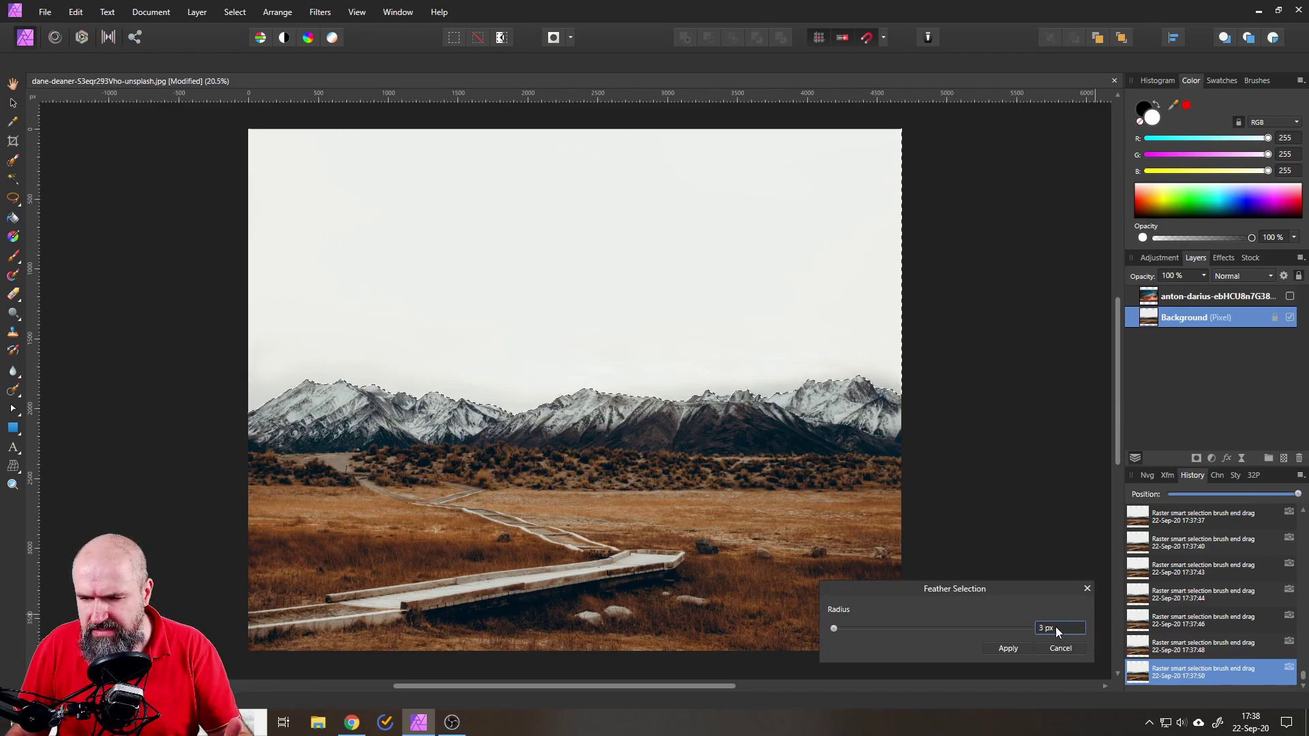
left_click(1008, 648)
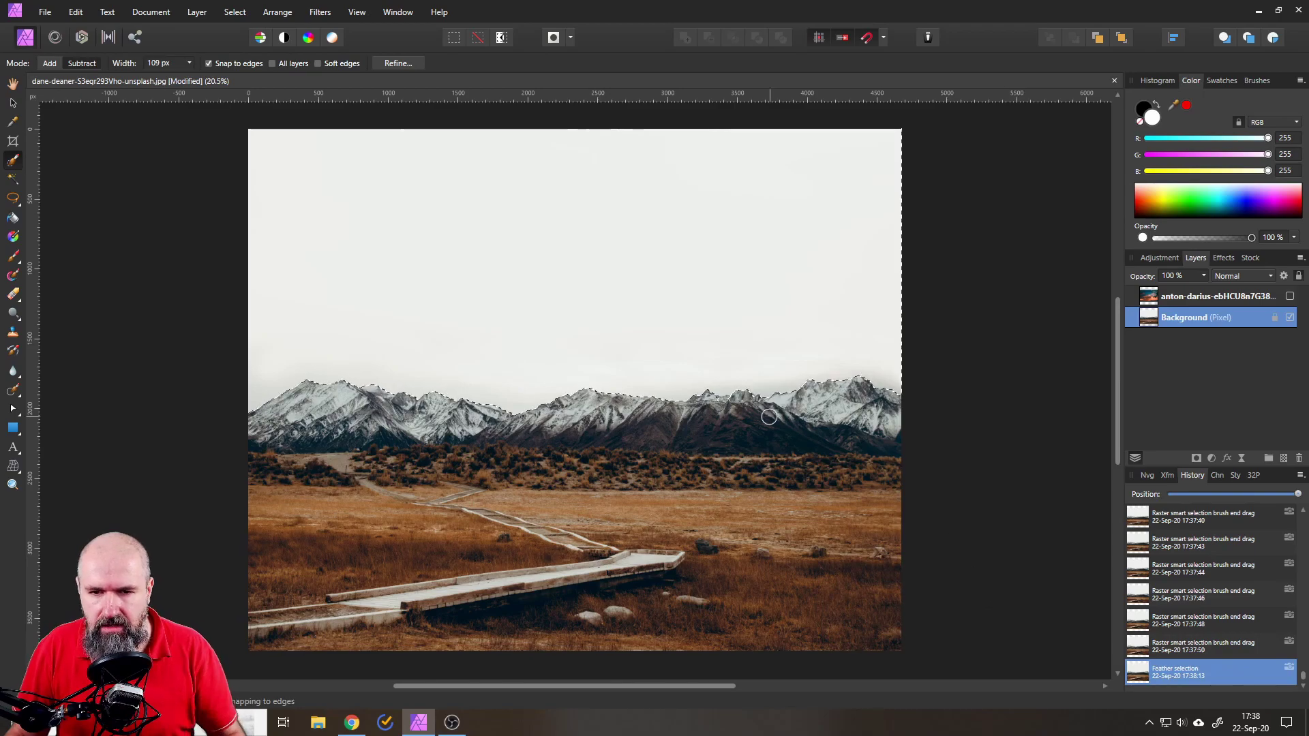
Step: Touch up the feathered sky selection along the central peaks with the Selection Brush
scroll(728, 436, "up", 5)
scroll(718, 422, "up", 3)
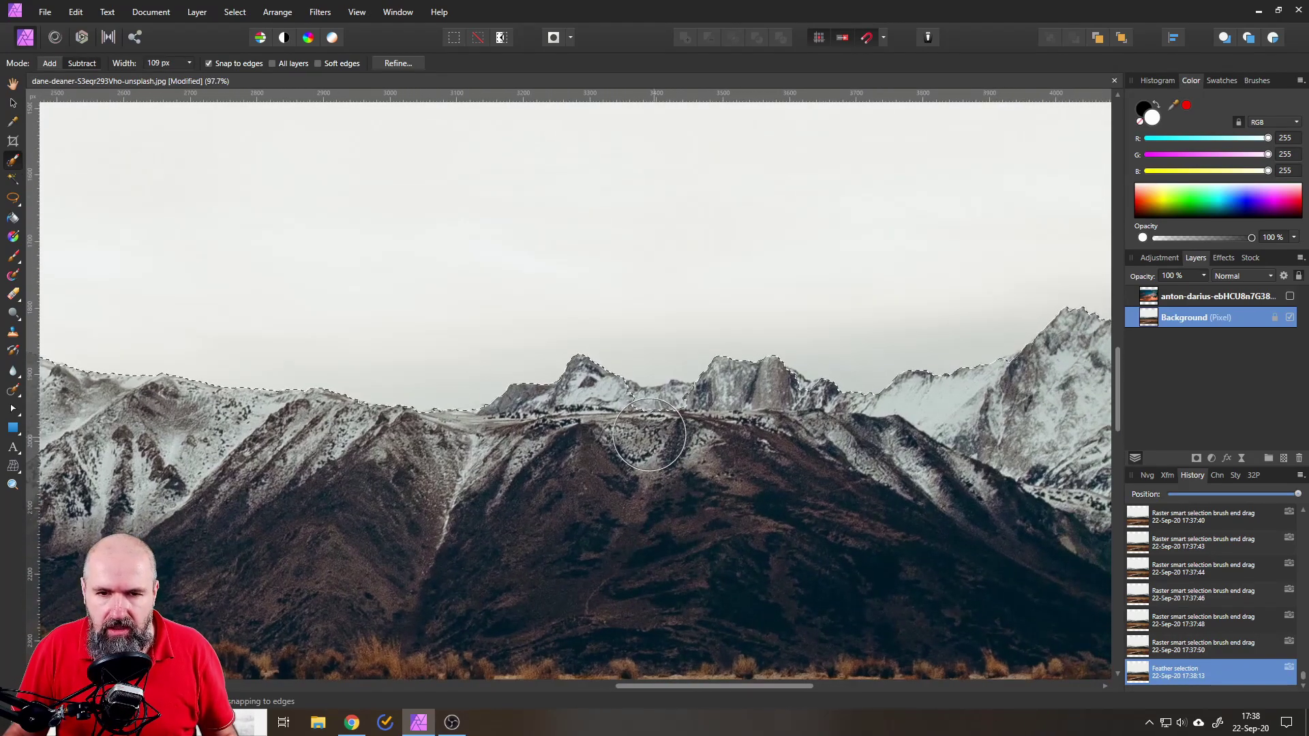
left_click_drag(658, 436, 644, 426)
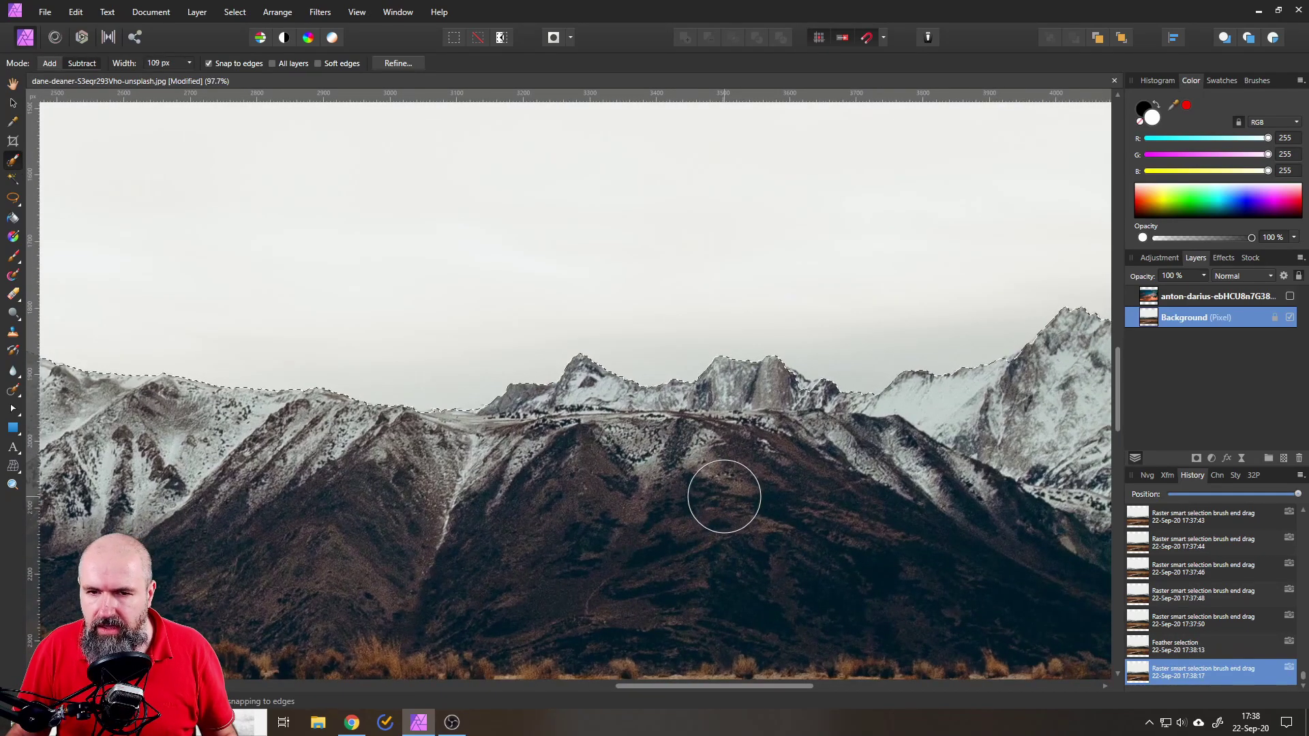
Step: Mask the Background with the sky selection and make the hidden sunset clouds layer visible
left_click(1197, 457)
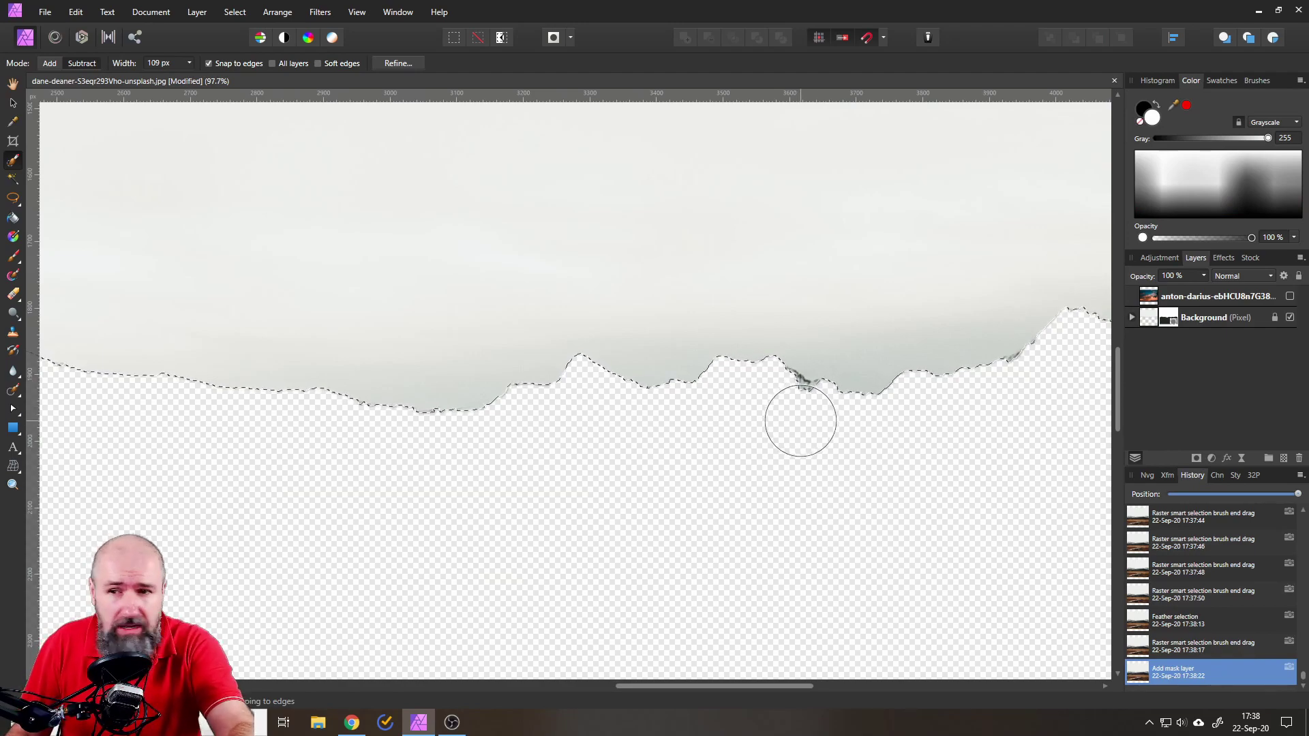
left_click(1132, 317)
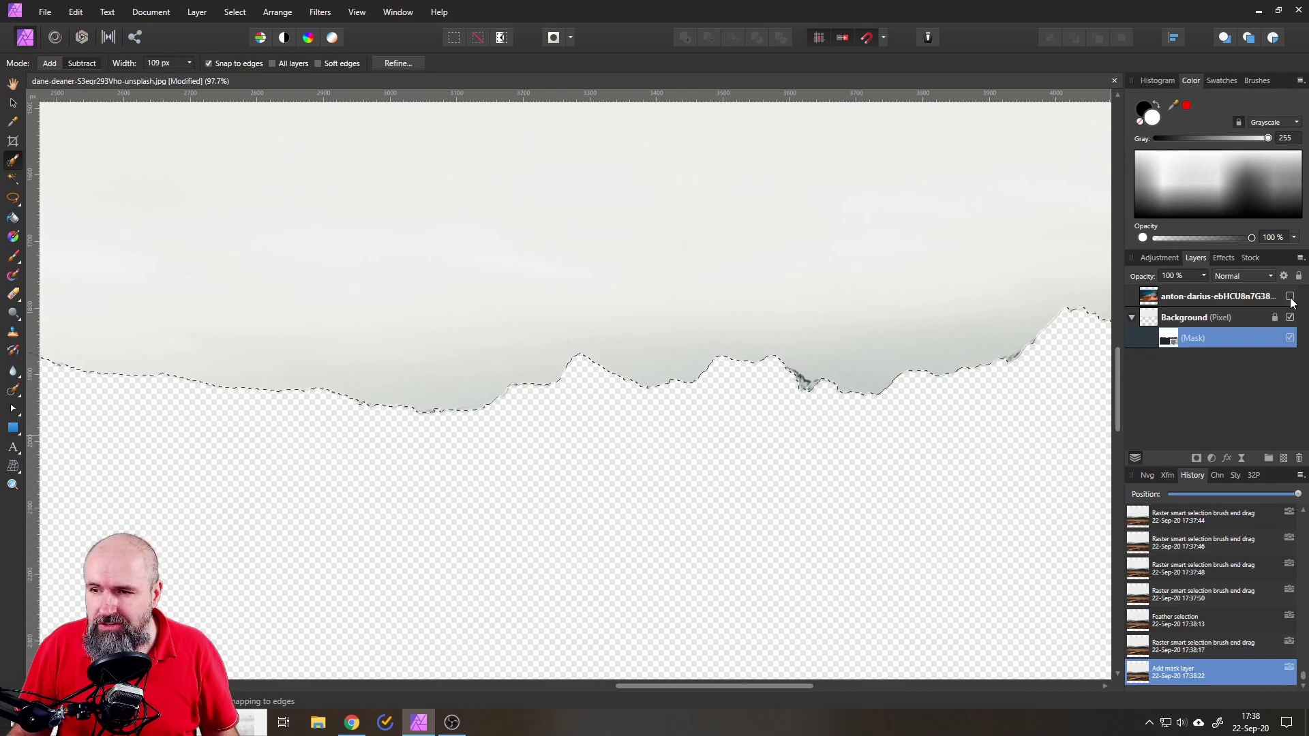
left_click(1173, 302)
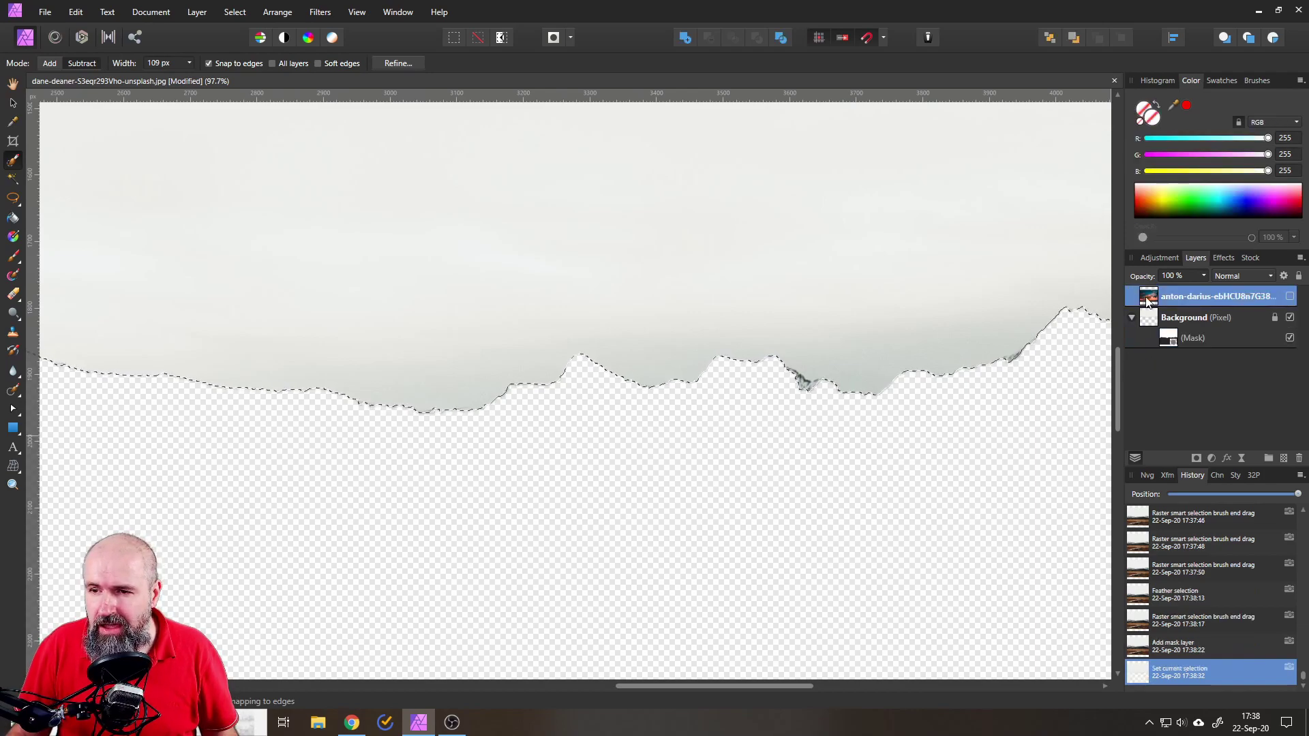
left_click(1289, 296)
key("ctrl+0")
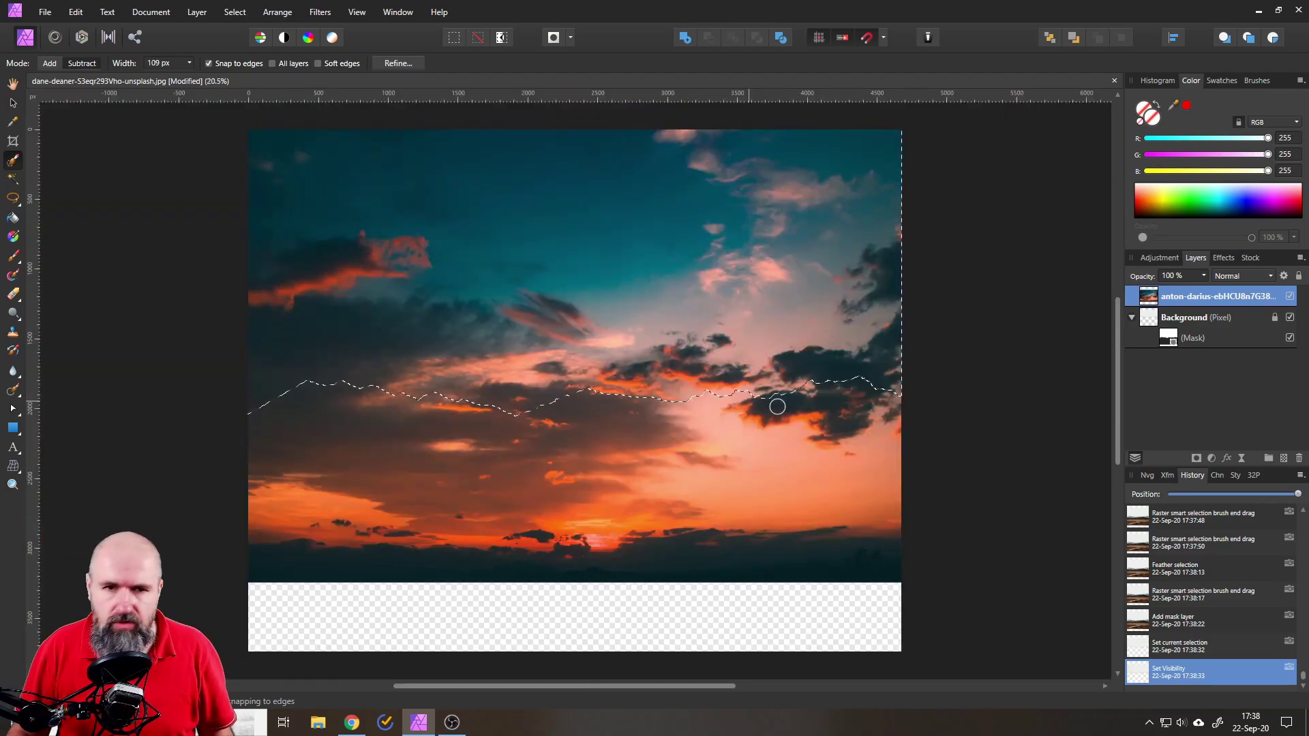
left_click(42, 13)
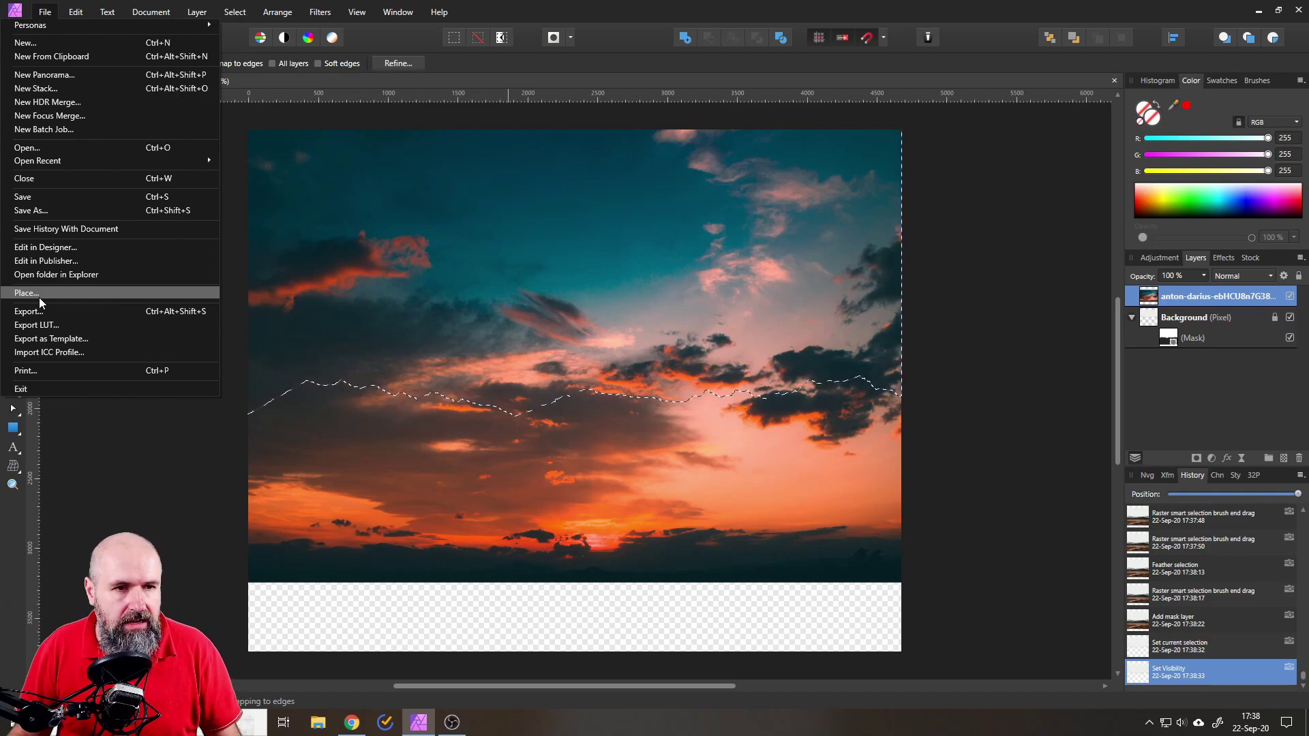
left_click(959, 409)
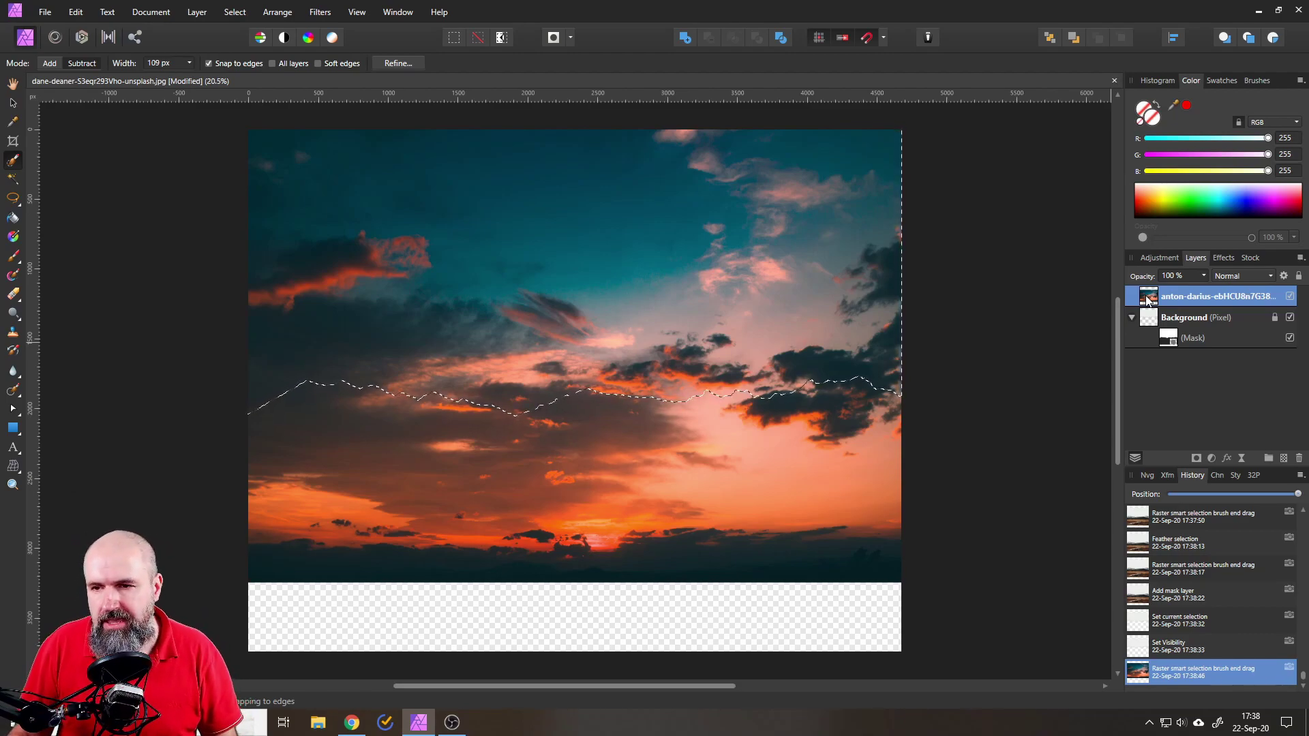
Step: Group the sunset layer and drag the Background's sky mask into the group above it
key("ctrl+g")
left_click(1132, 296)
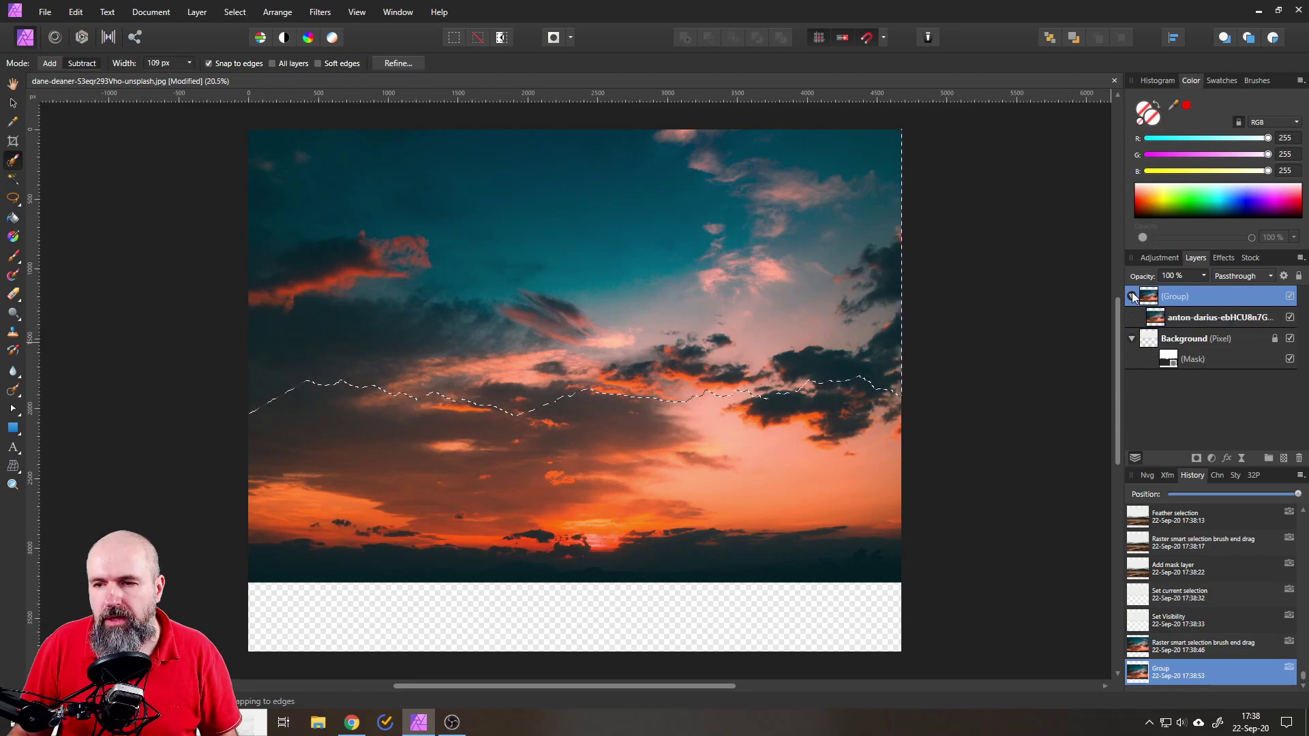
left_click(1159, 362)
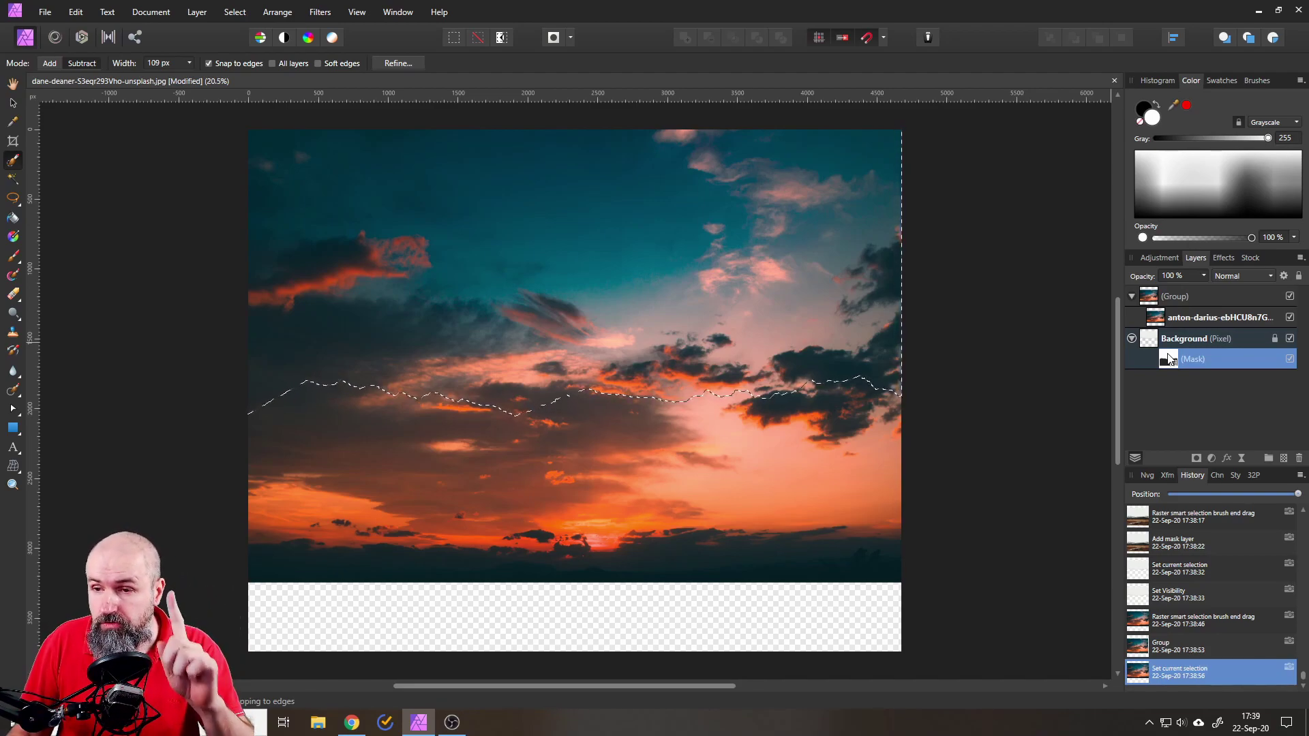
left_click_drag(1167, 359, 1160, 305)
left_click(1200, 338)
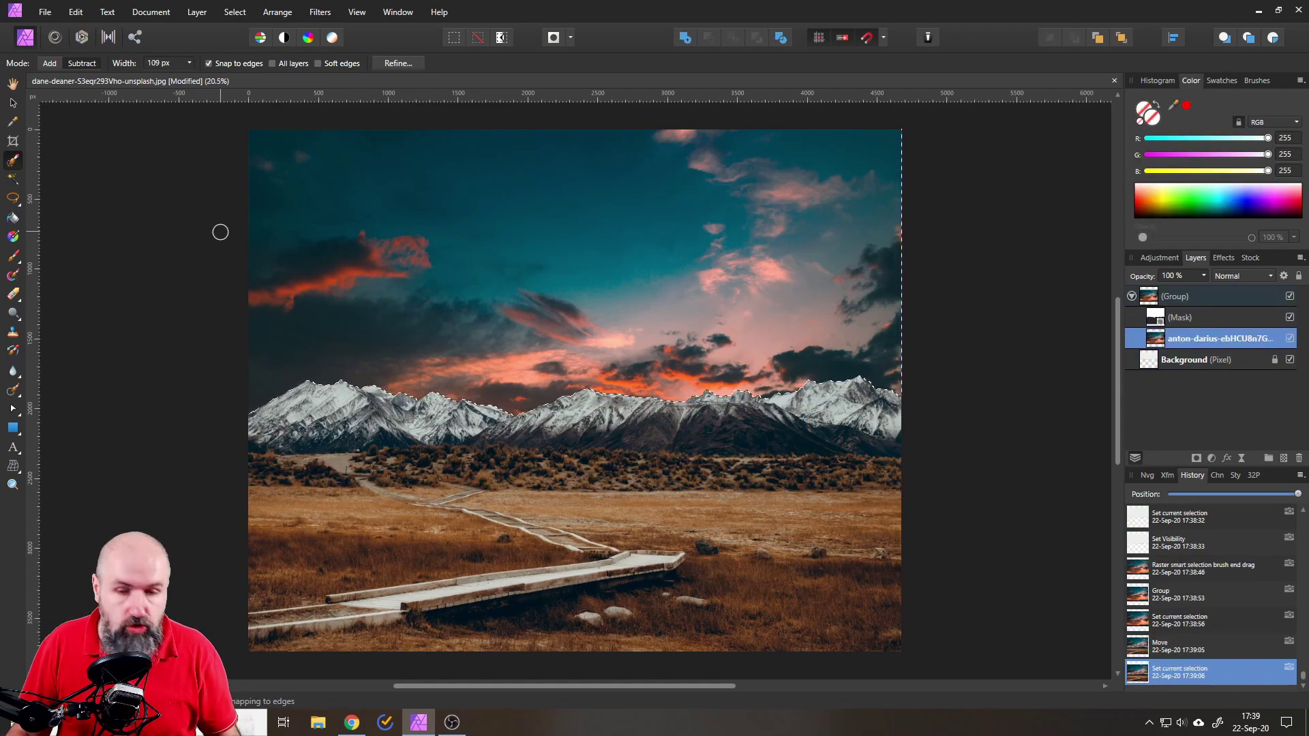
Step: Deselect, then move the sunset image down and left so its clouds sit behind the peaks
key("ctrl+d")
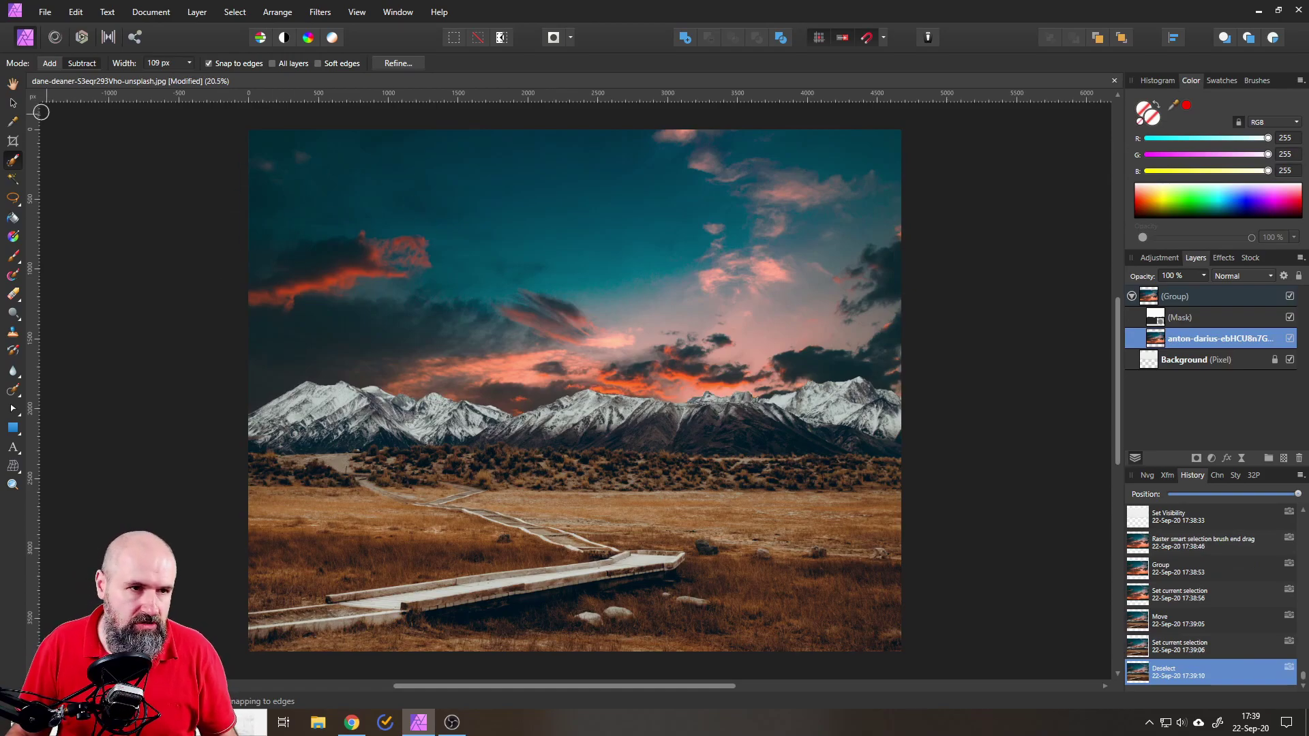
key("v")
left_click_drag(649, 318, 634, 285)
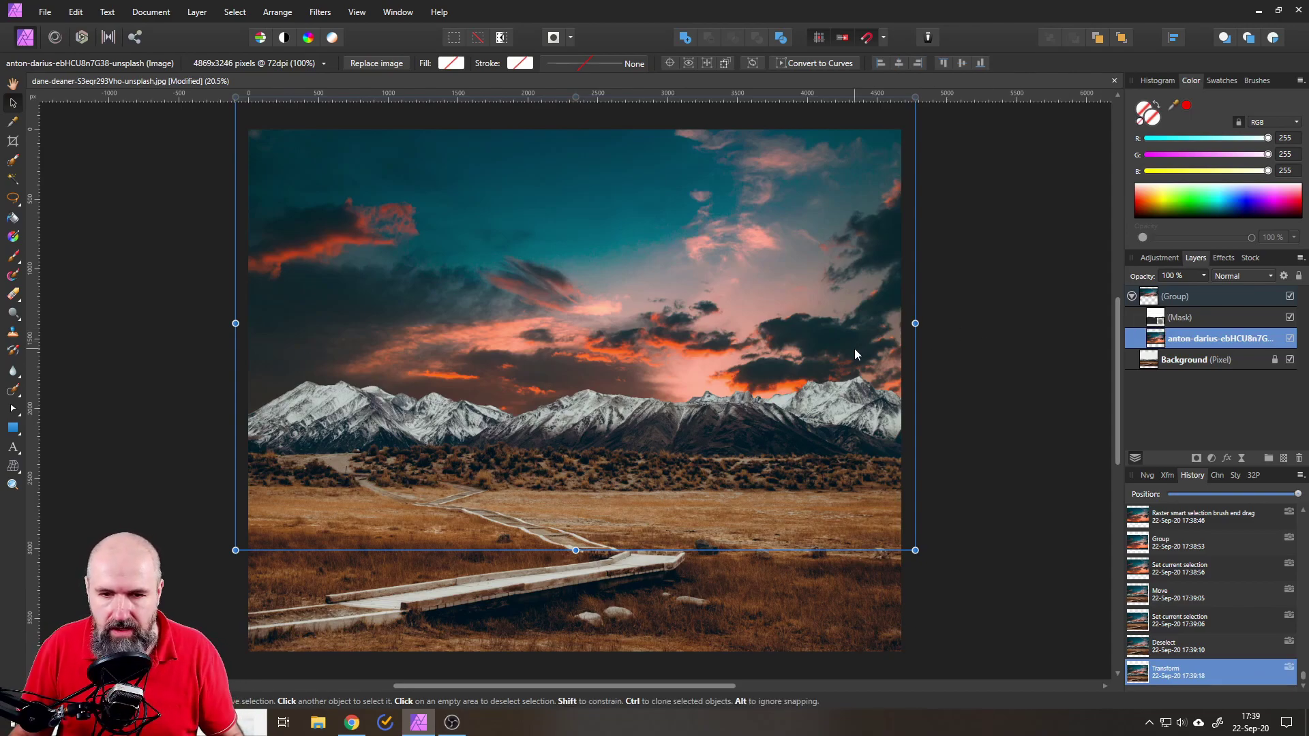
left_click(1055, 449)
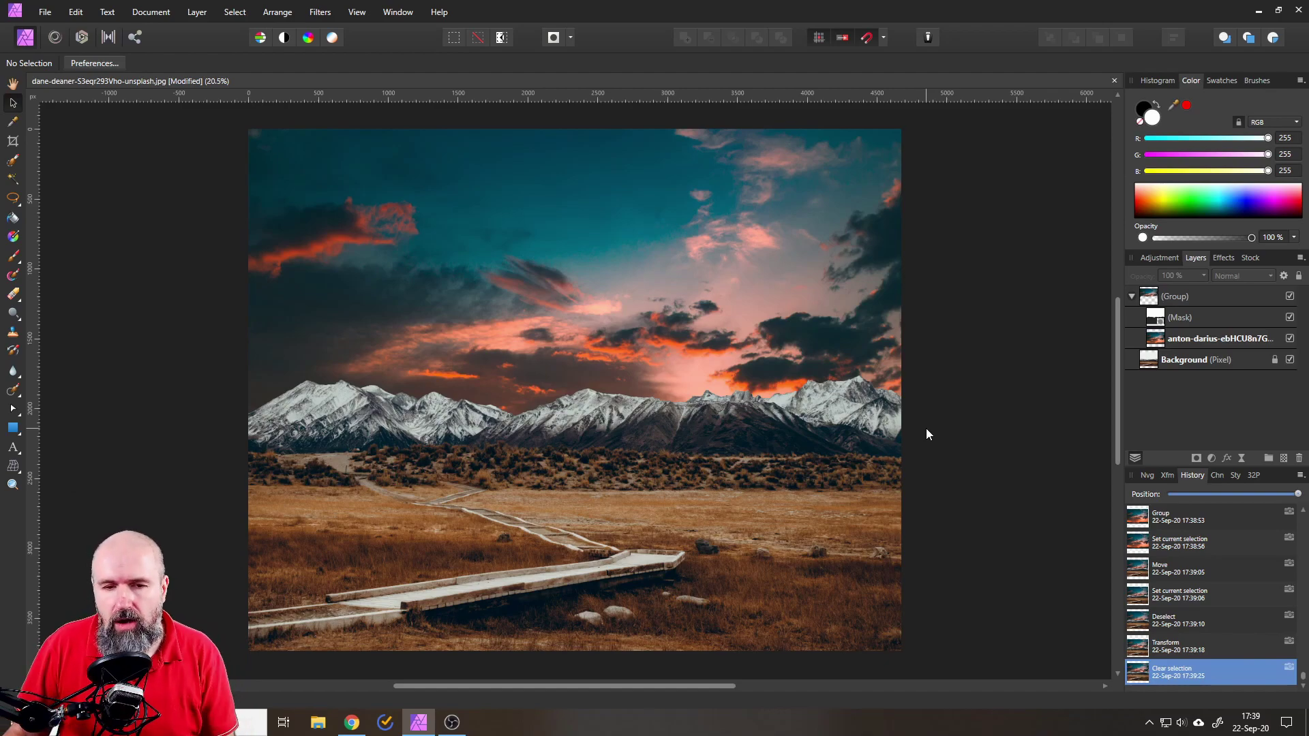
Step: Duplicate the sunset layer and drag the copy above the Group
left_click(1159, 341)
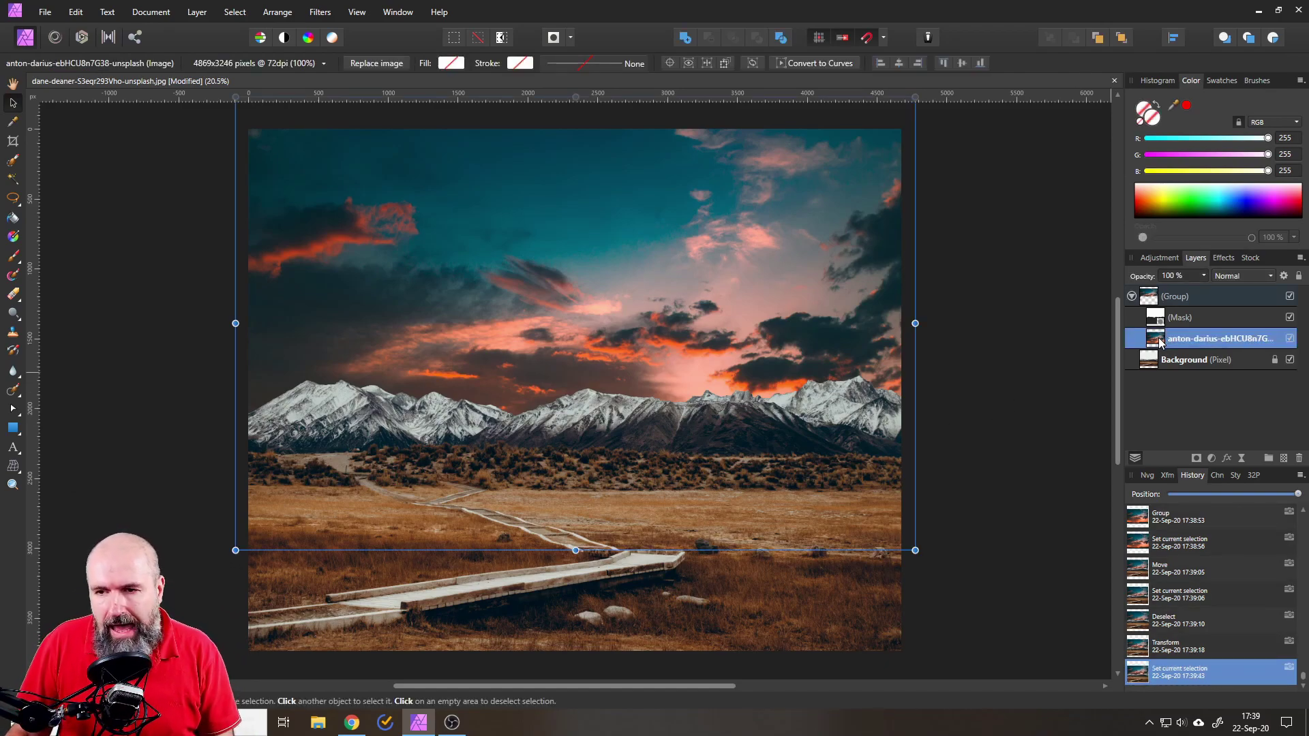
right_click(1159, 340)
left_click(1045, 462)
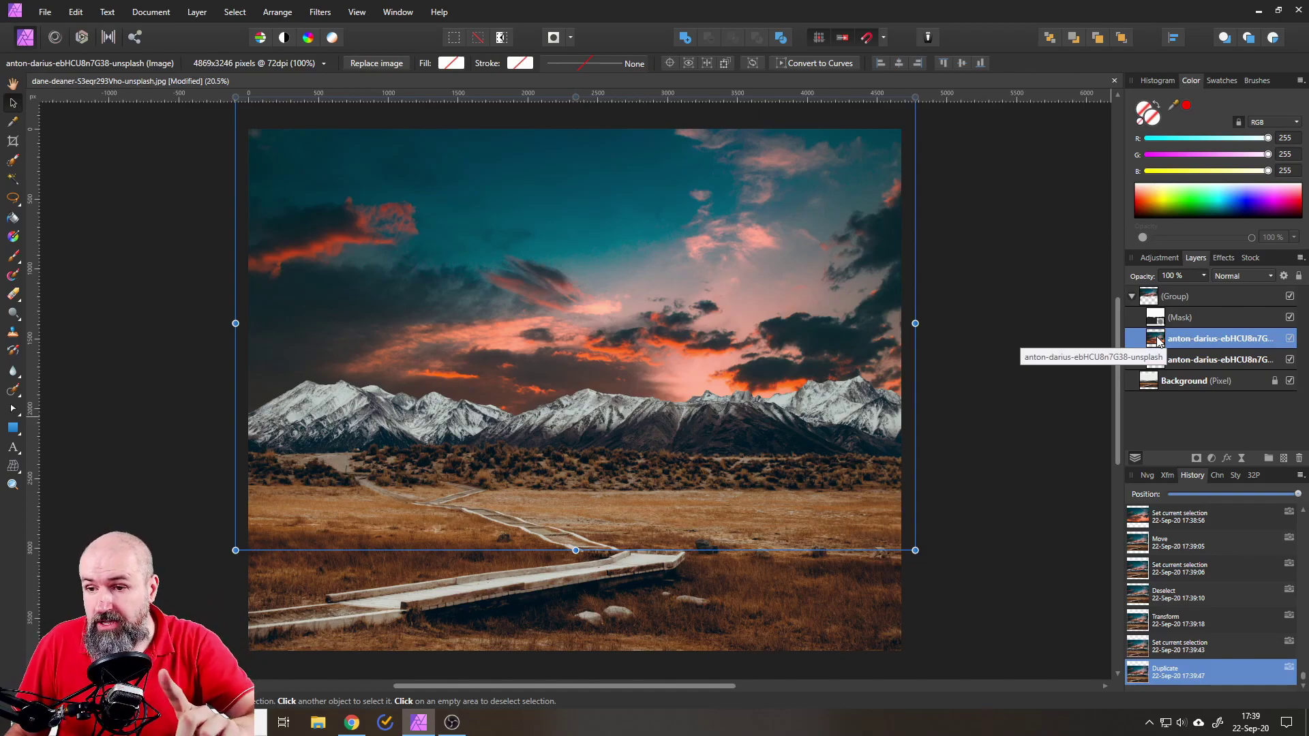
left_click_drag(1157, 340, 1150, 284)
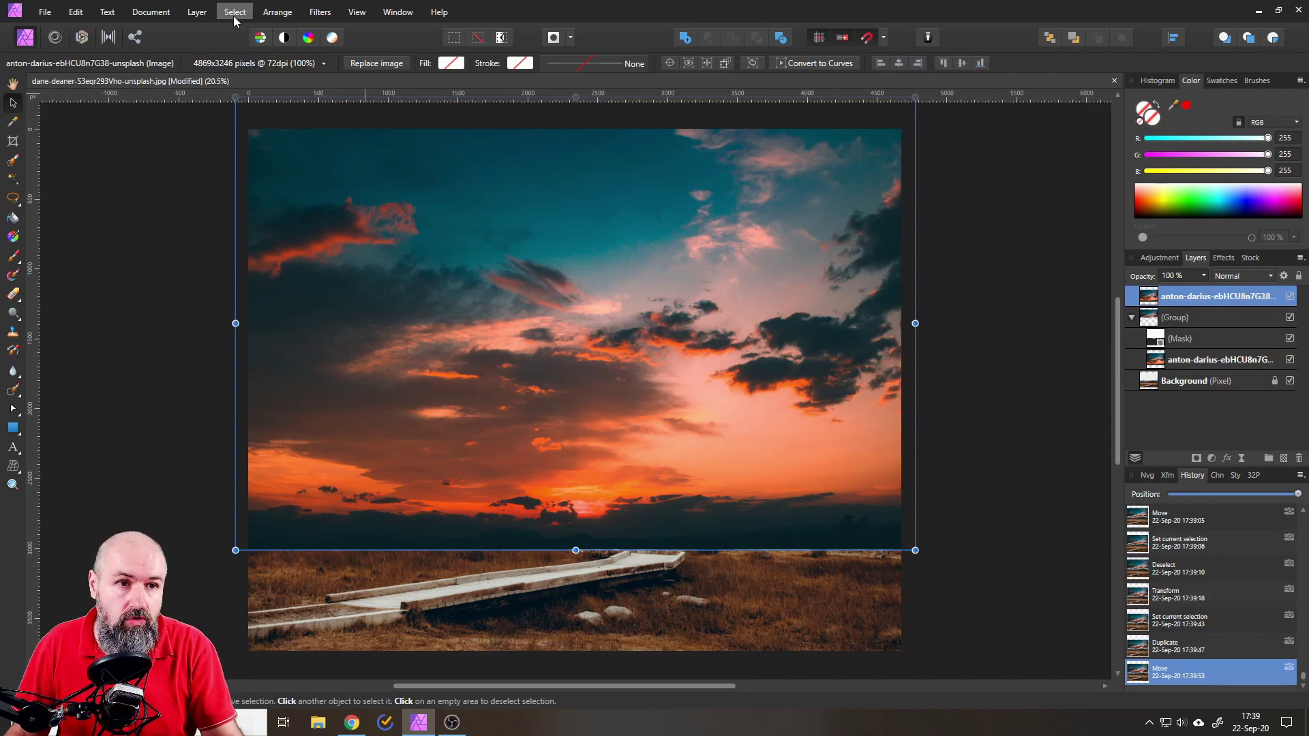
left_click(320, 12)
mouse_move(298, 28)
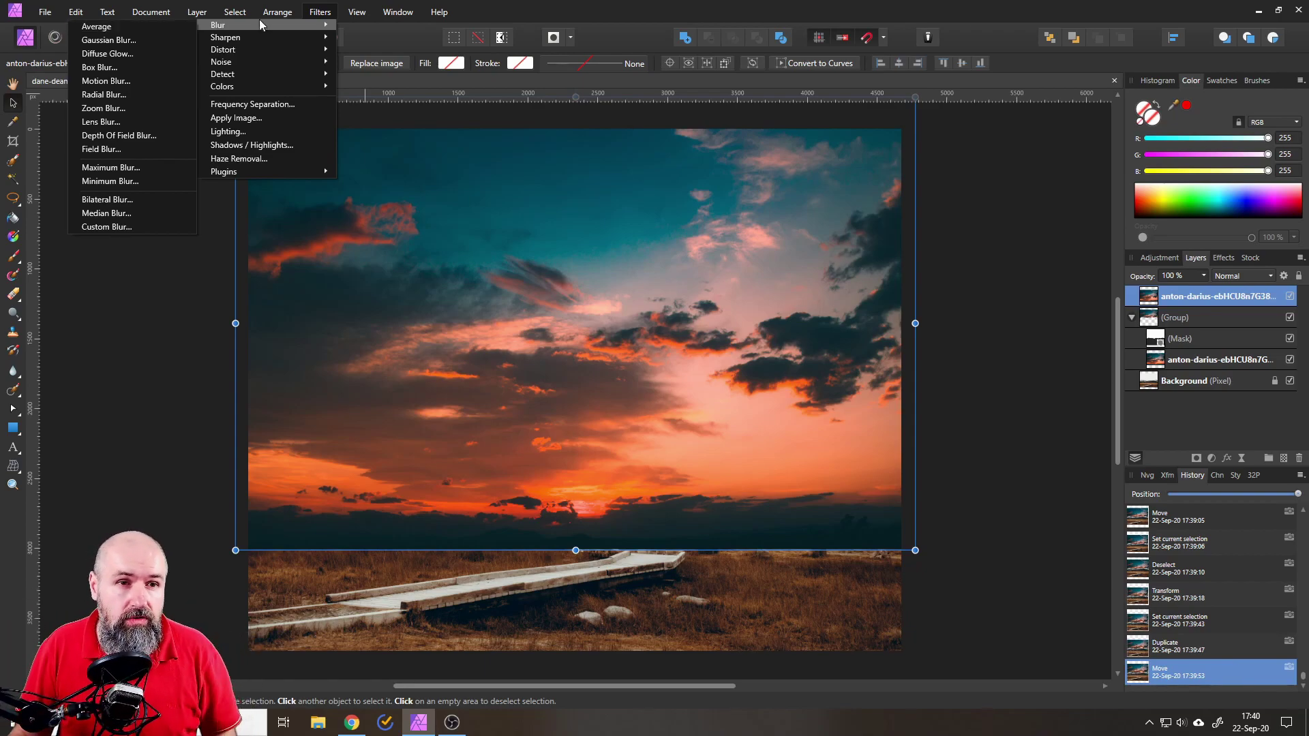
Step: Flip the sky copy vertically and drag it down over the landscape
left_click(316, 14)
left_click(277, 12)
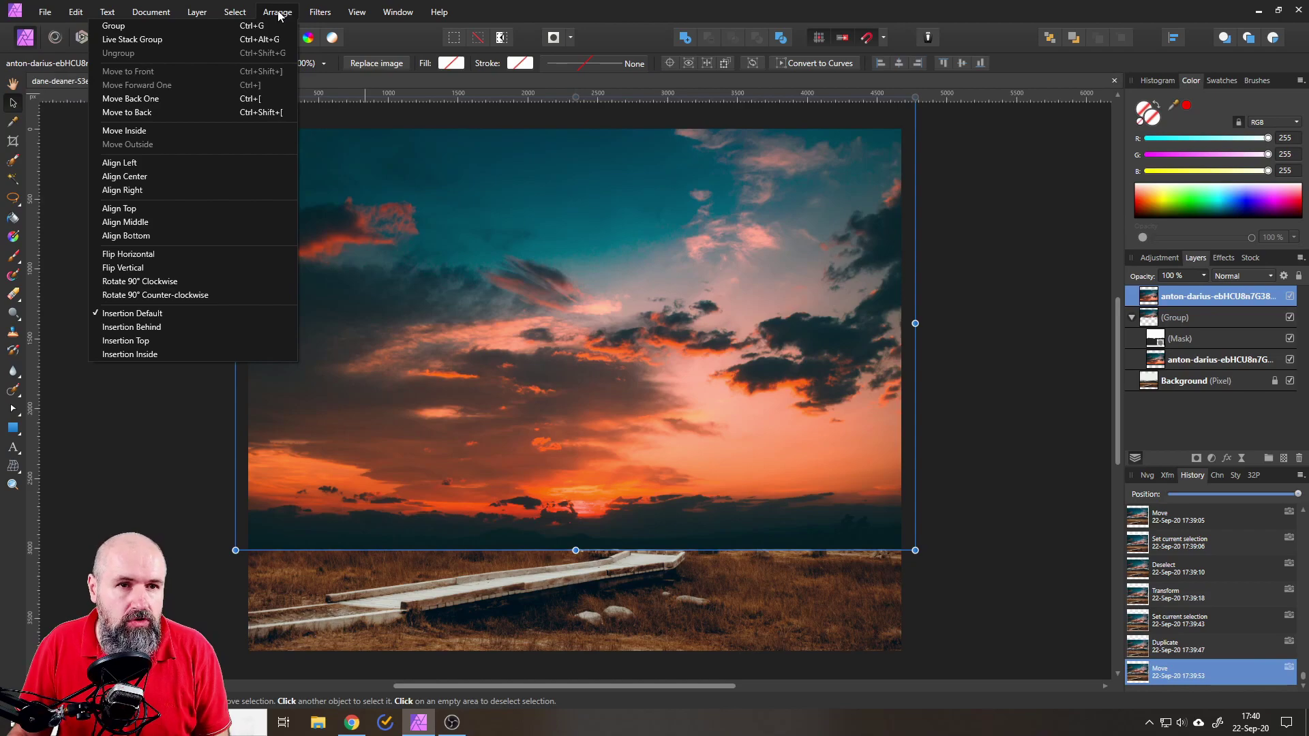
left_click(164, 268)
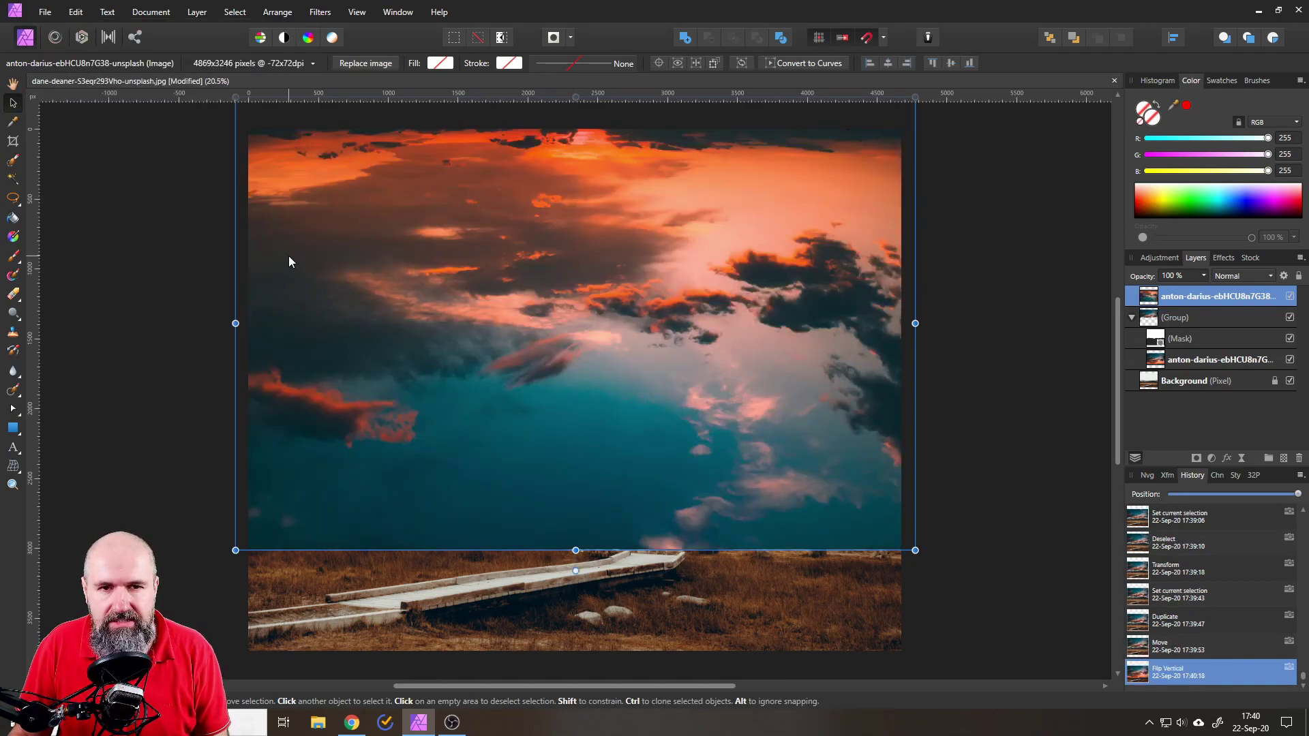
left_click_drag(524, 220, 522, 327)
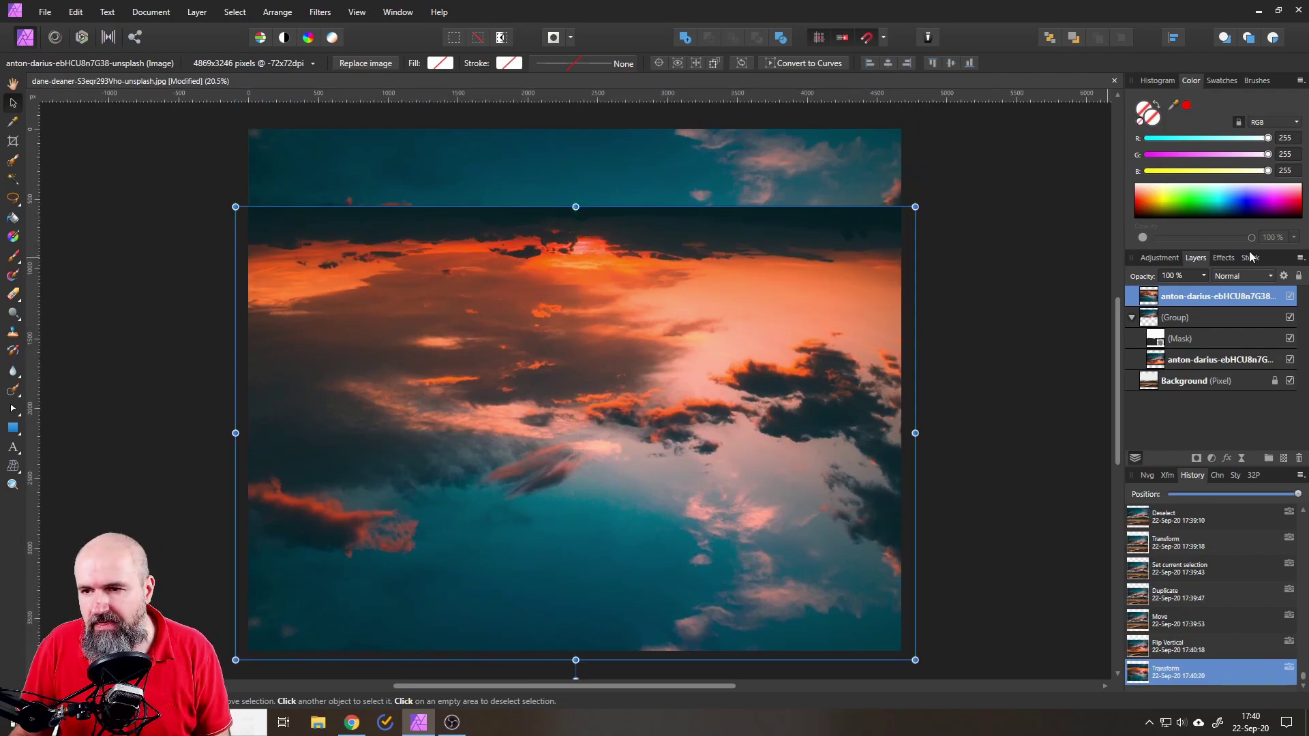
Step: Set the sky copy's blend mode to Soft Light and move it back up
left_click(1234, 280)
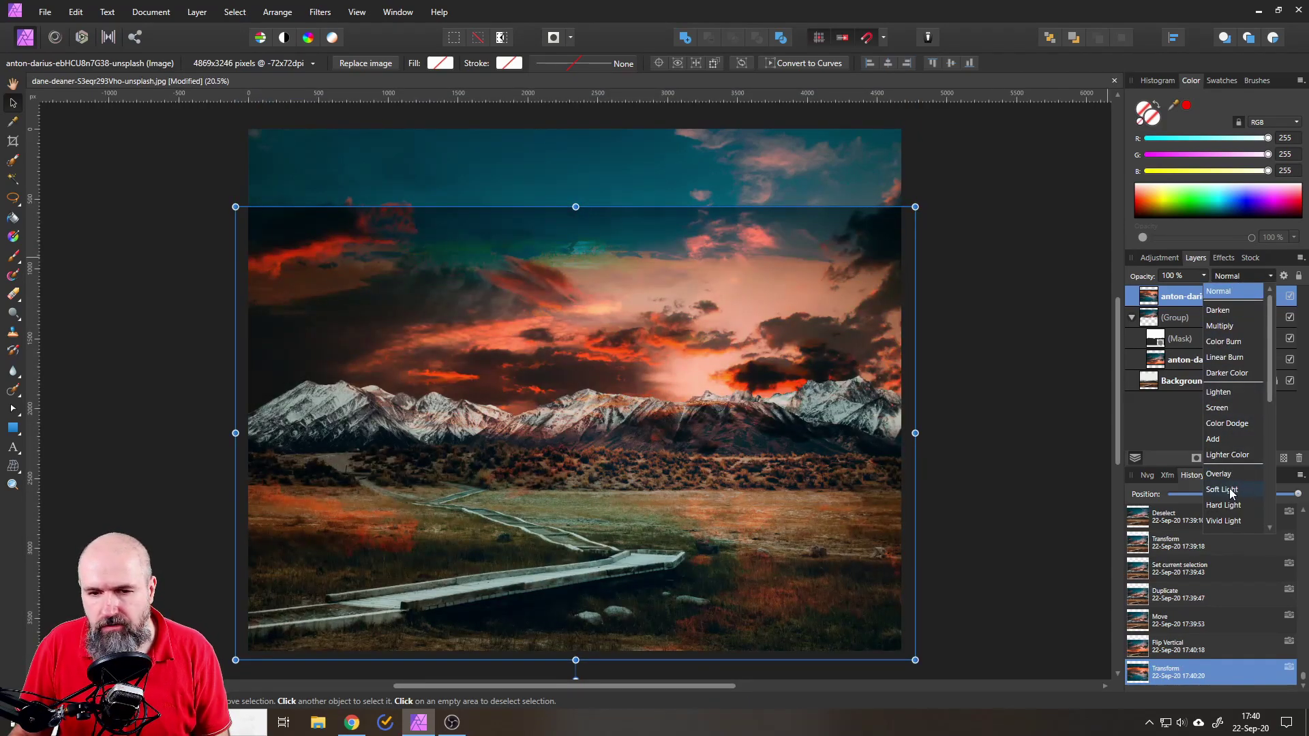
left_click(1223, 489)
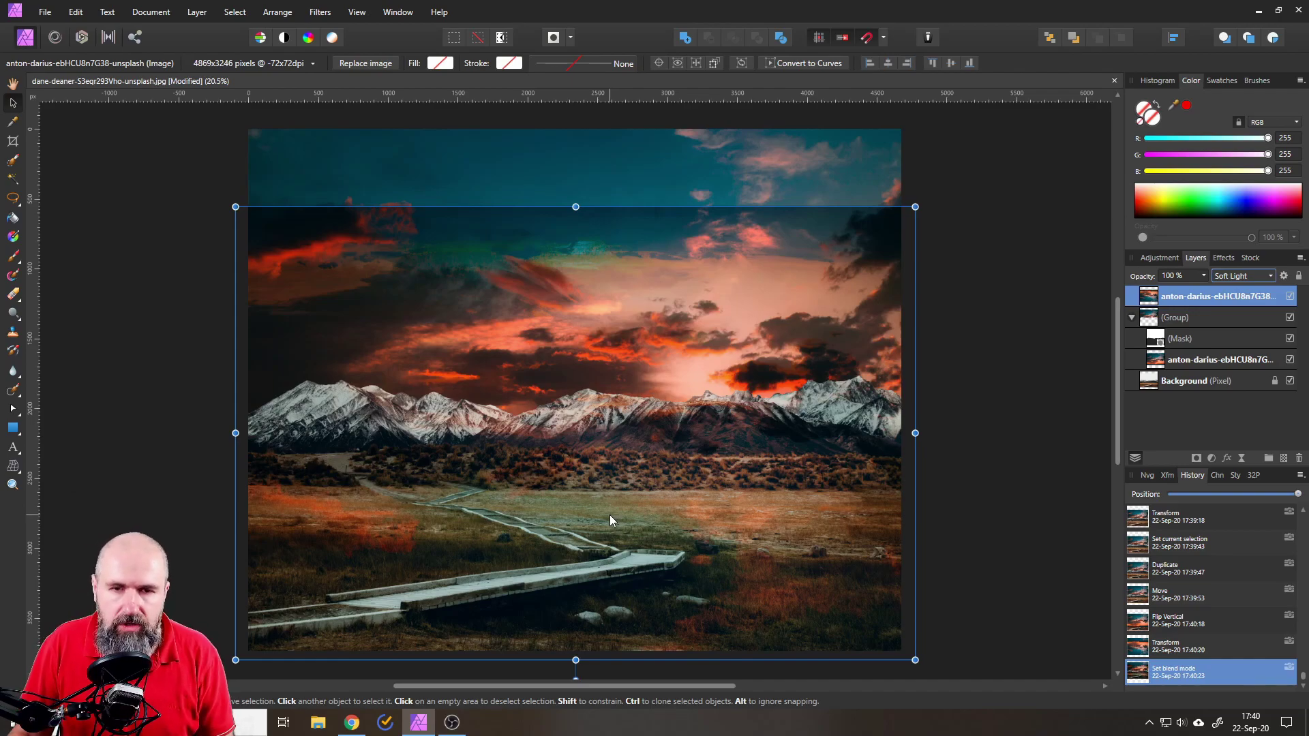
left_click_drag(572, 395, 657, 375)
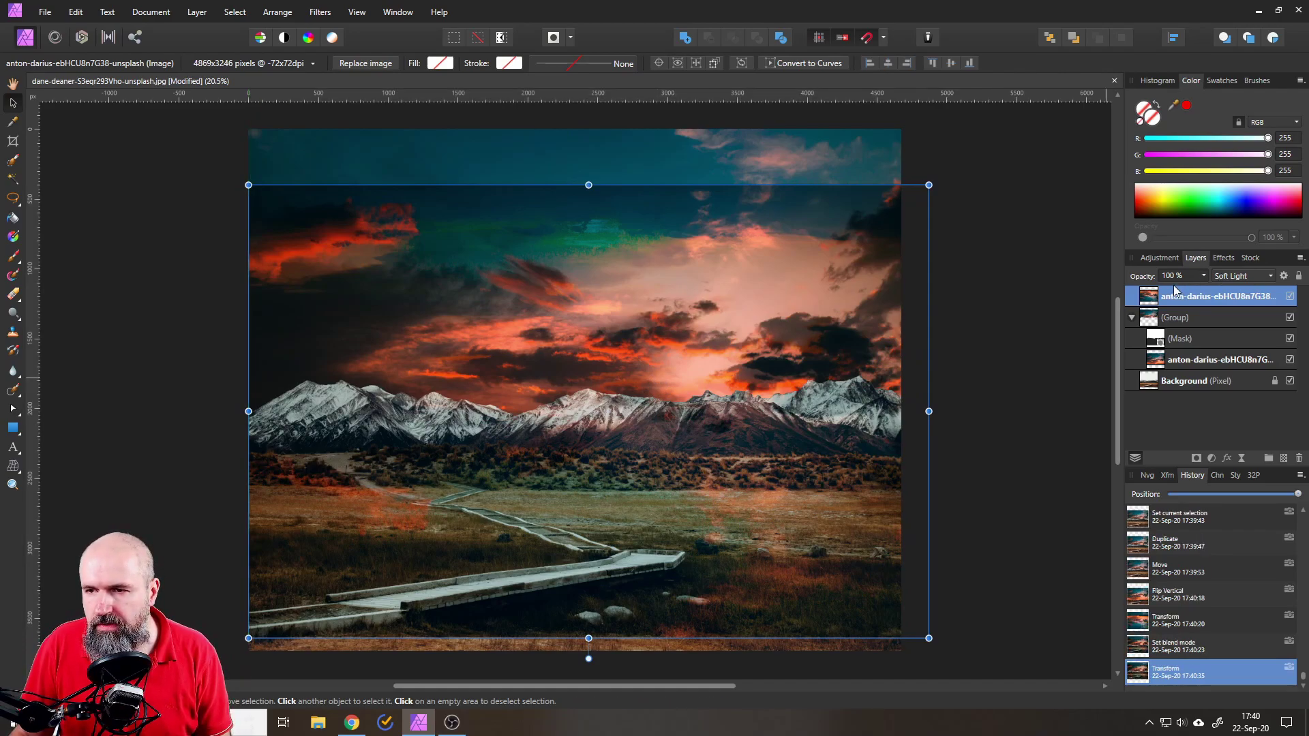
Step: Add a 100 px Gaussian Blur effect to the soft-light sky copy
left_click(1224, 259)
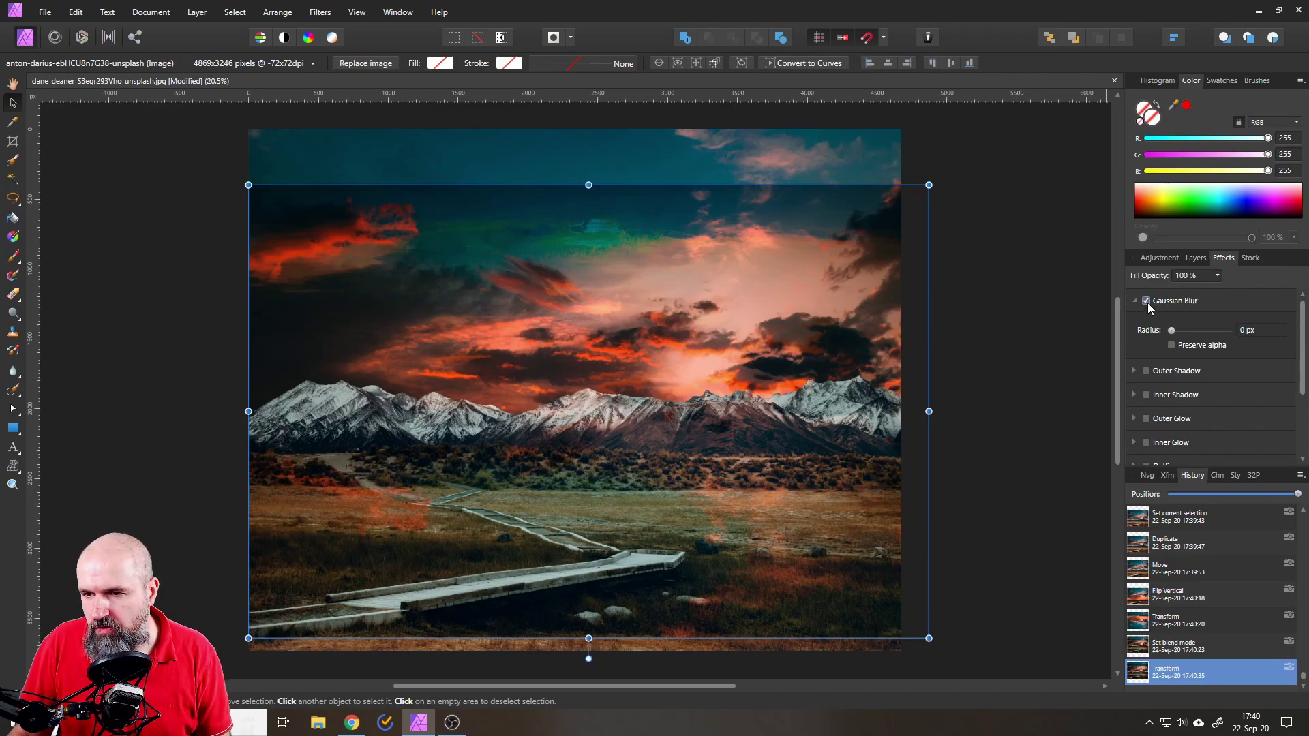
left_click_drag(1172, 332, 1289, 331)
mouse_move(620, 418)
left_mouse_down()
mouse_move(637, 356)
mouse_move(628, 449)
mouse_move(622, 417)
left_mouse_up()
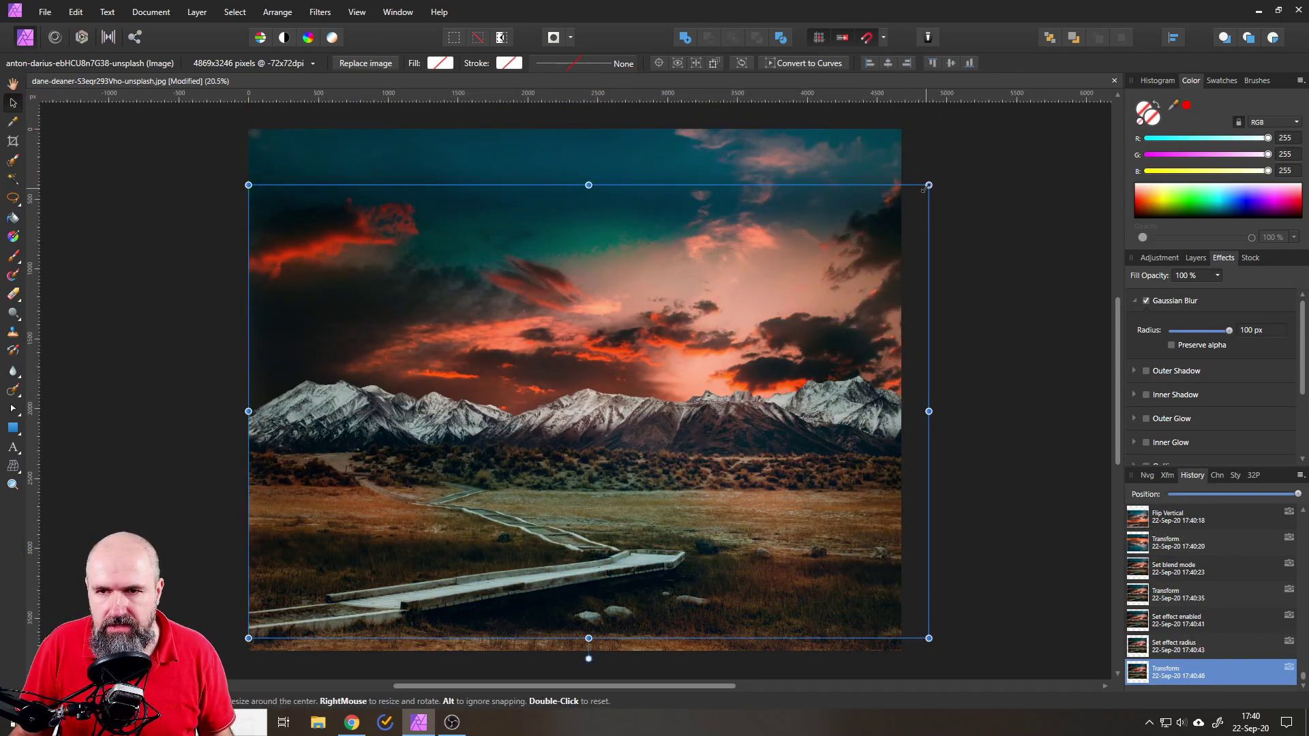
Step: Enlarge the blurred sky copy and lower it over the land and foreground for a warm glow
left_click_drag(929, 184, 954, 167)
left_click_drag(761, 231, 755, 422)
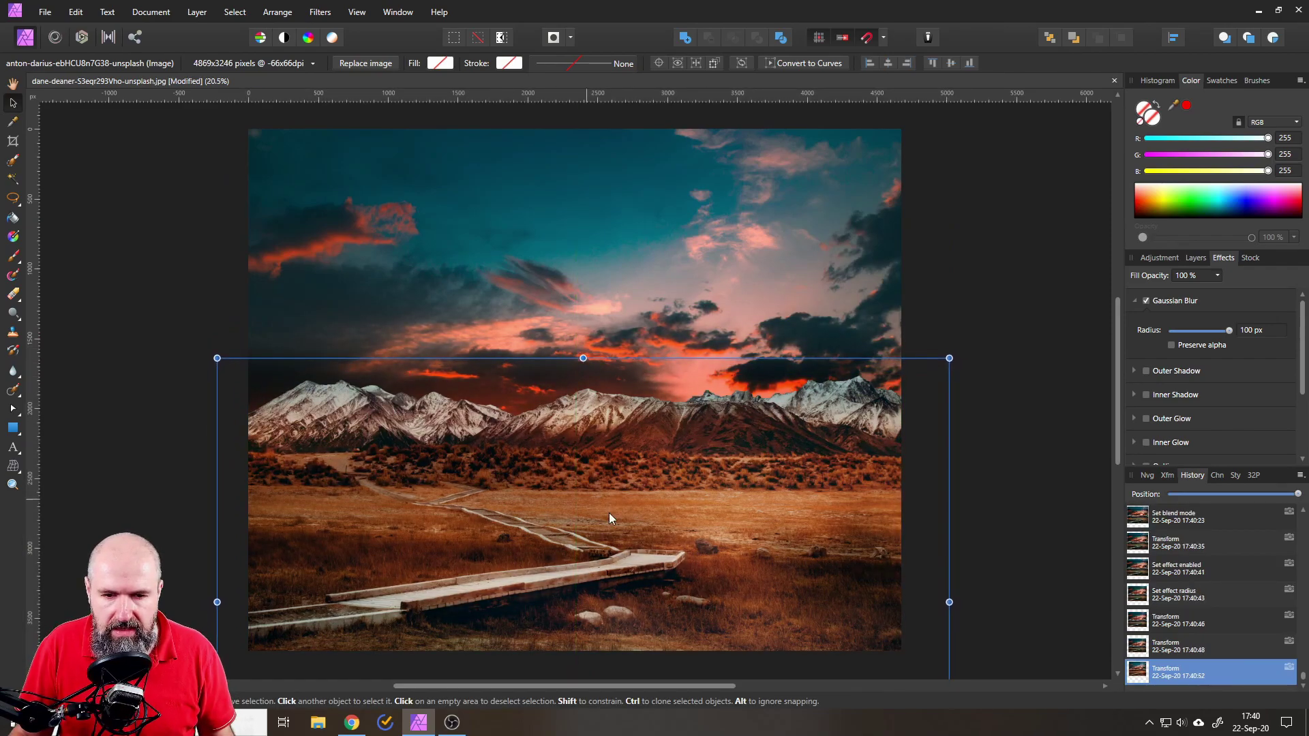
scroll(598, 462, "down", 2)
left_click_drag(591, 496, 589, 431)
left_click_drag(631, 390, 631, 473)
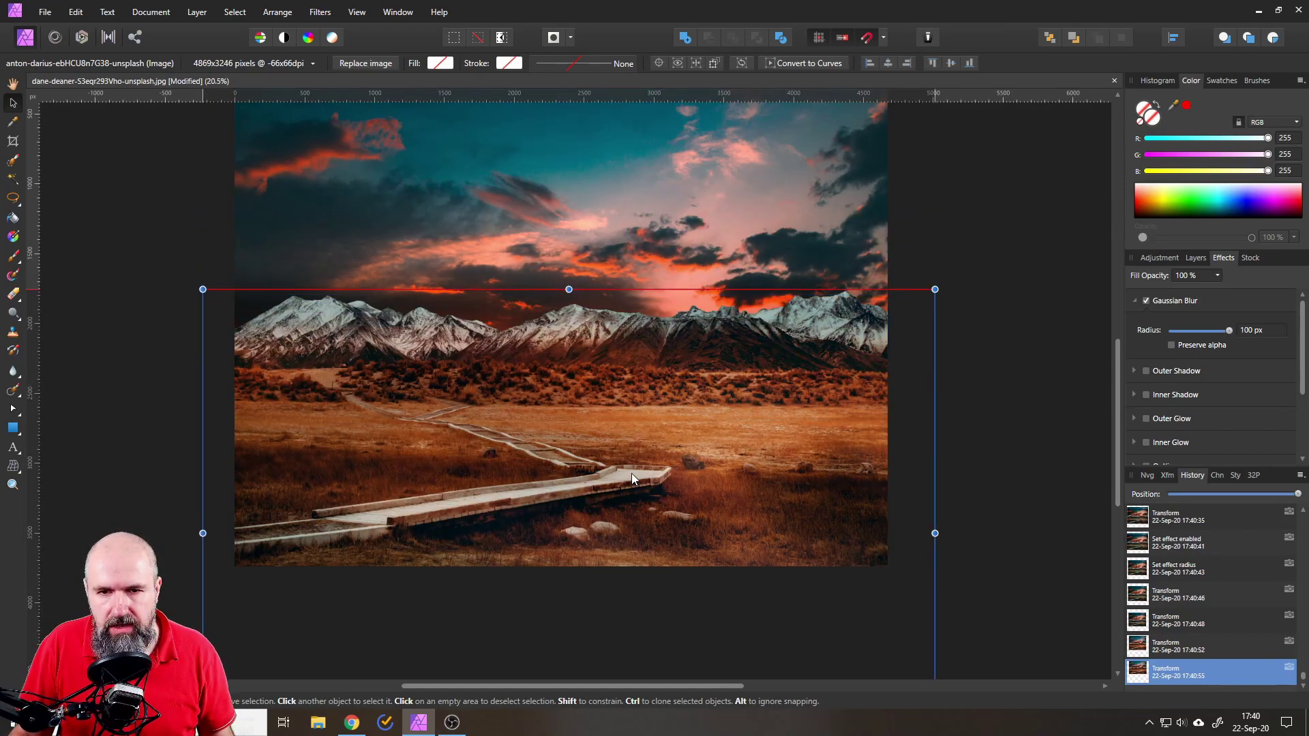
left_click(1029, 380)
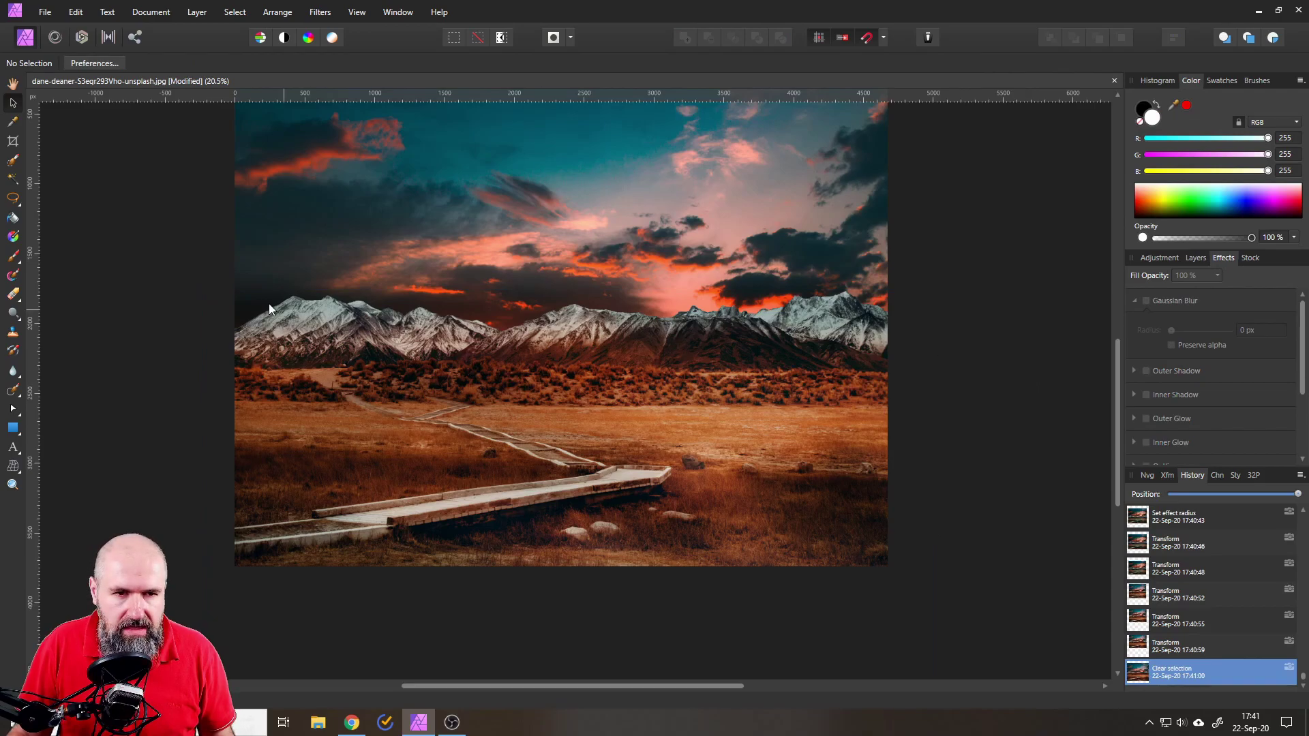
scroll(790, 306, "up", 3)
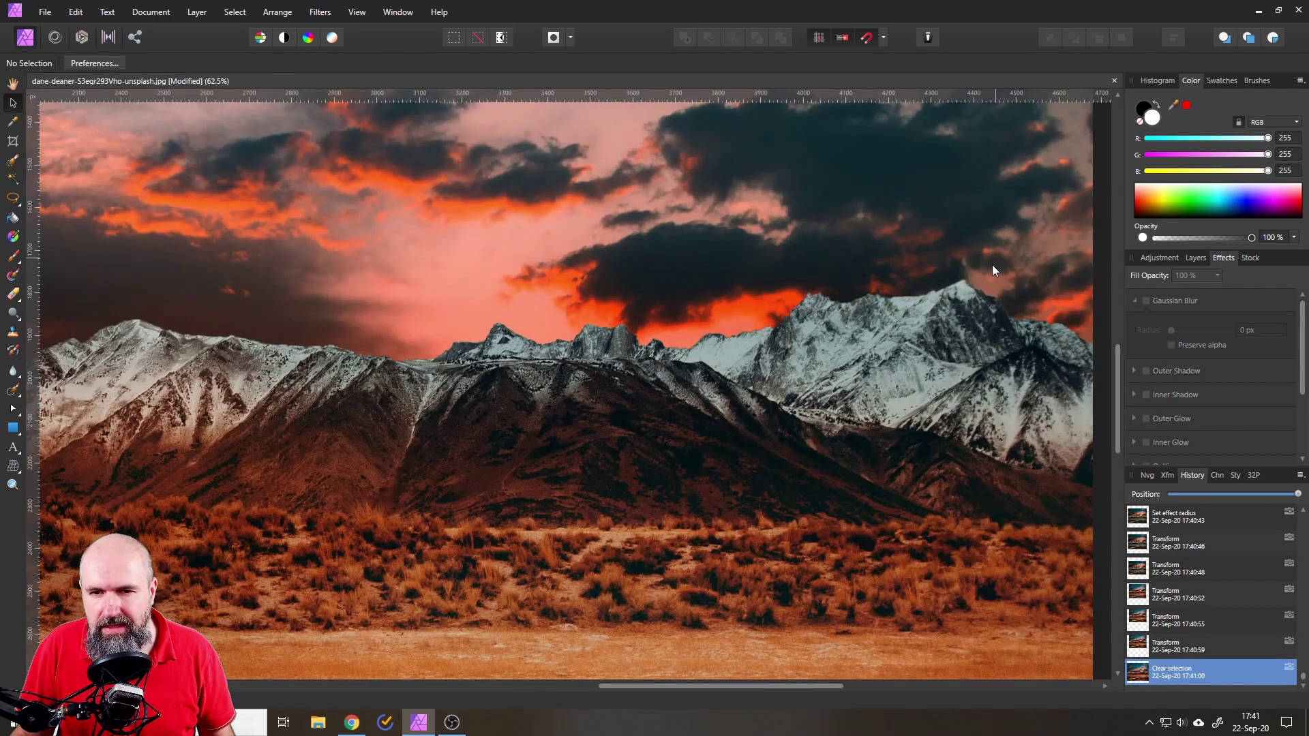
scroll(710, 407, "down", 3)
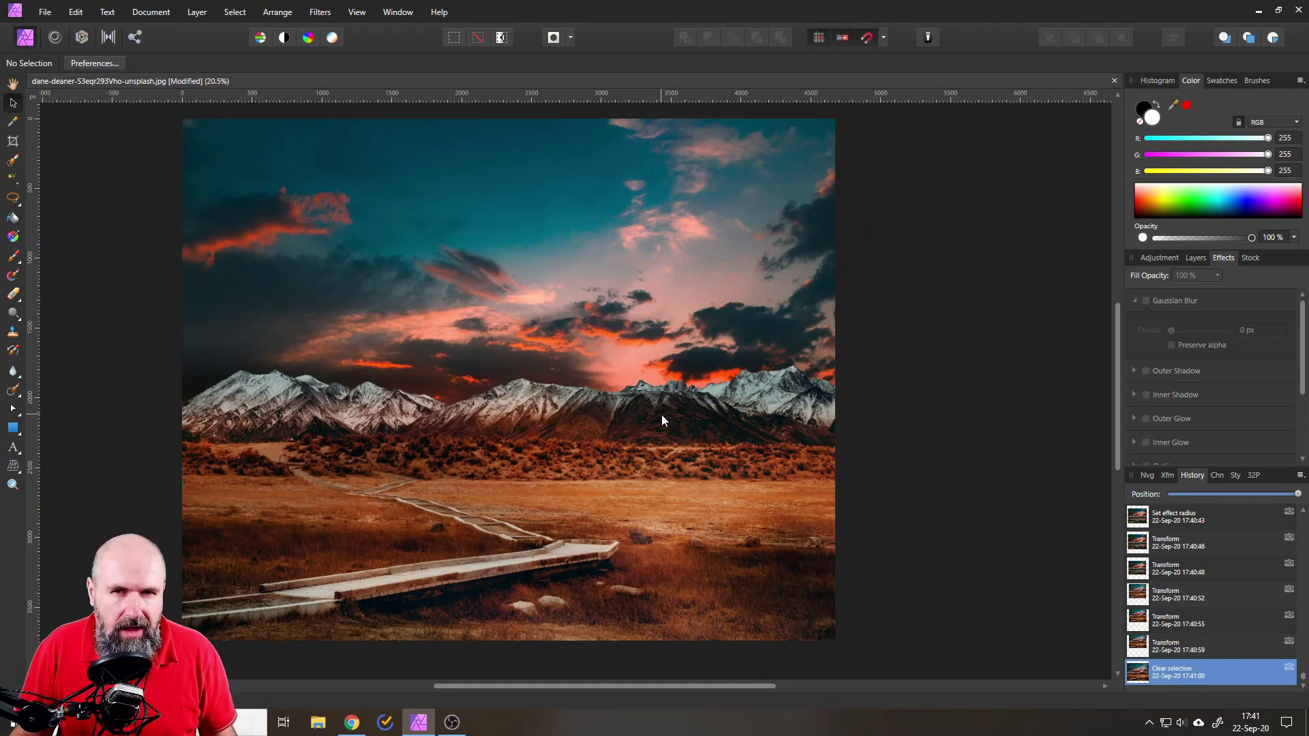
left_click(1194, 259)
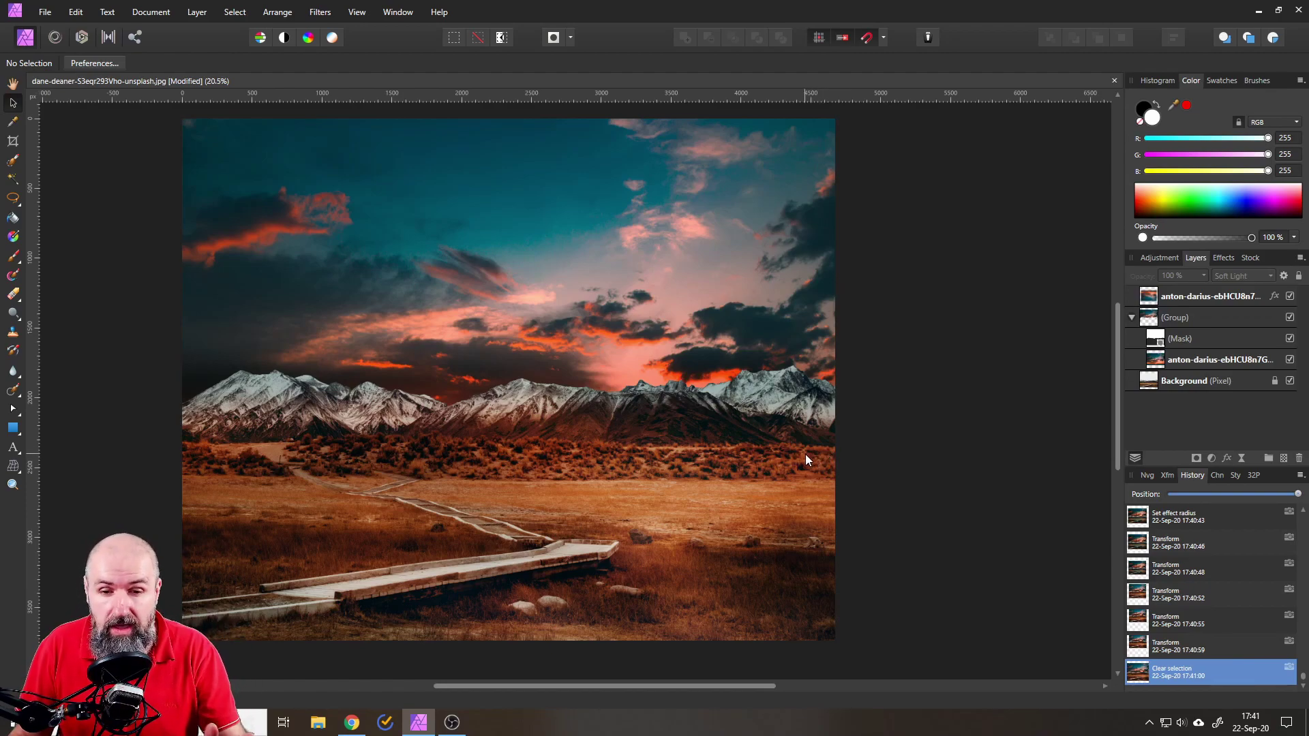
Step: Select the blurred sky glow layer and nudge it slightly upward
left_click(1148, 297)
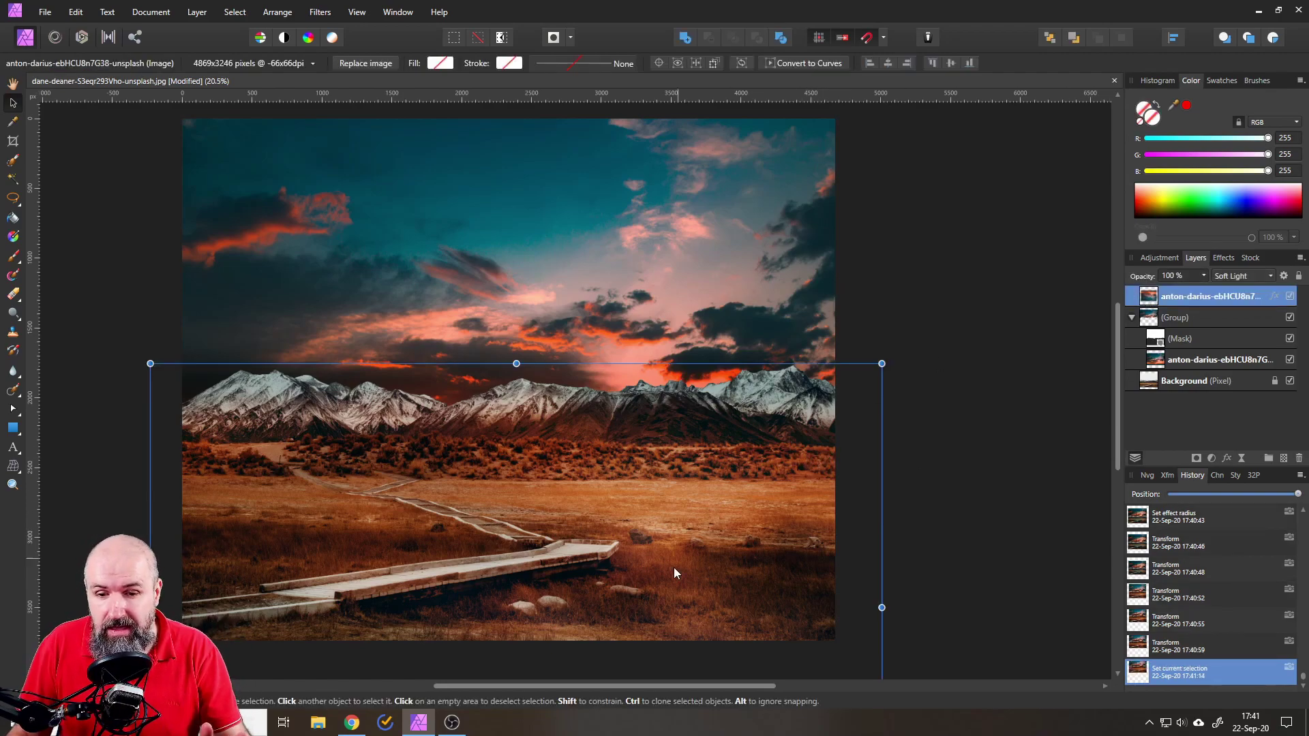
left_click_drag(690, 542, 682, 581)
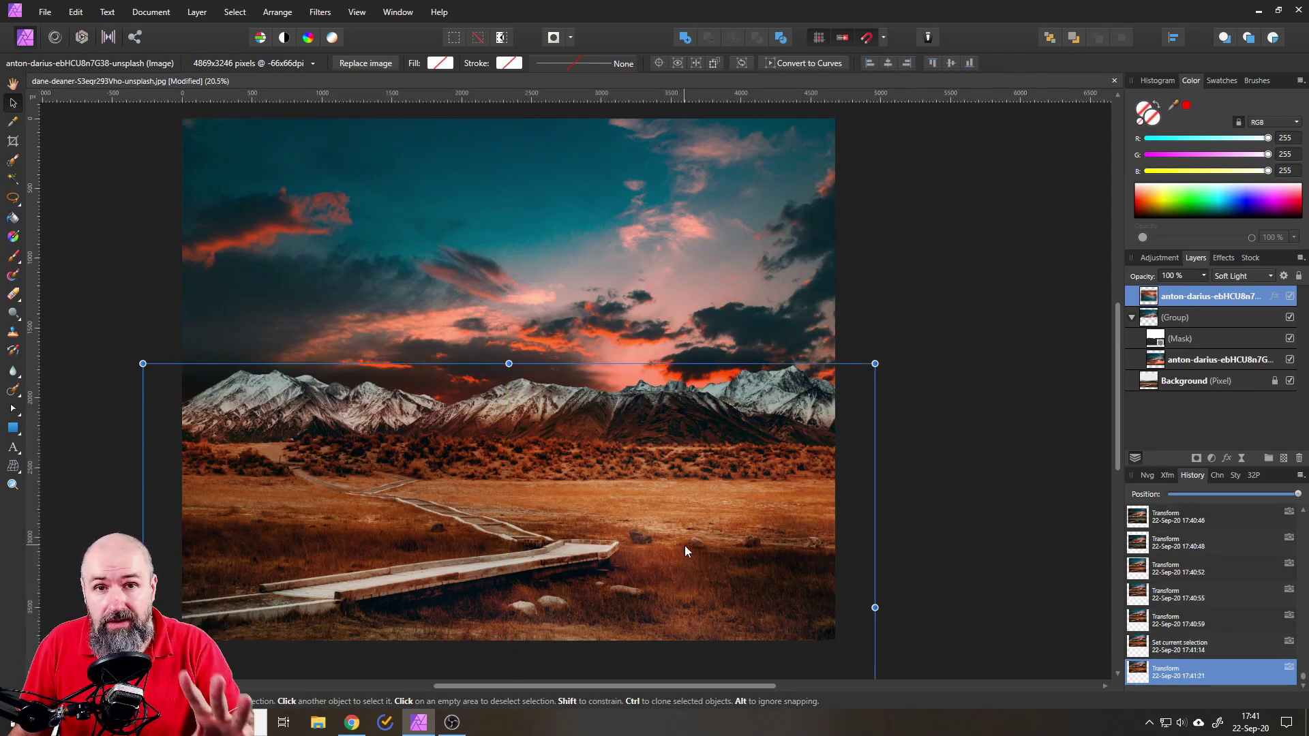
left_click_drag(694, 525, 694, 522)
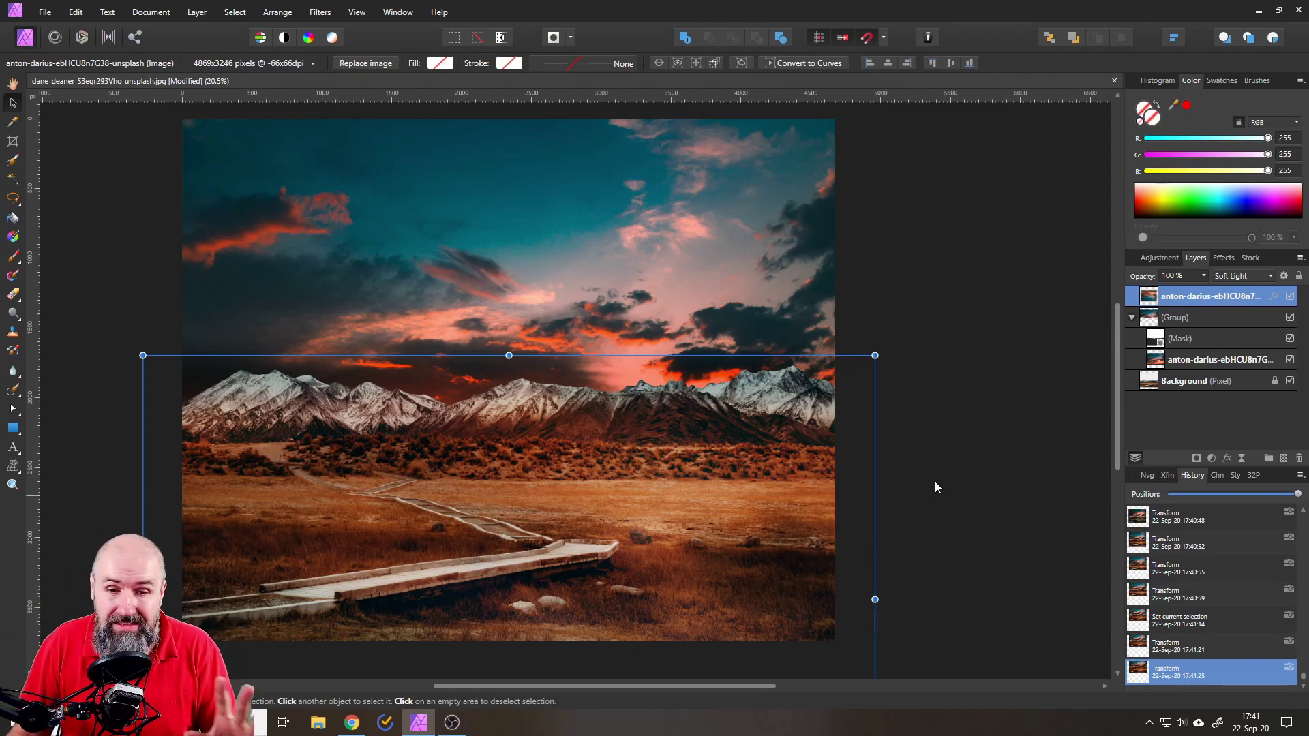
Step: Lower the glow layer's opacity to 58% and deselect
left_click(1204, 276)
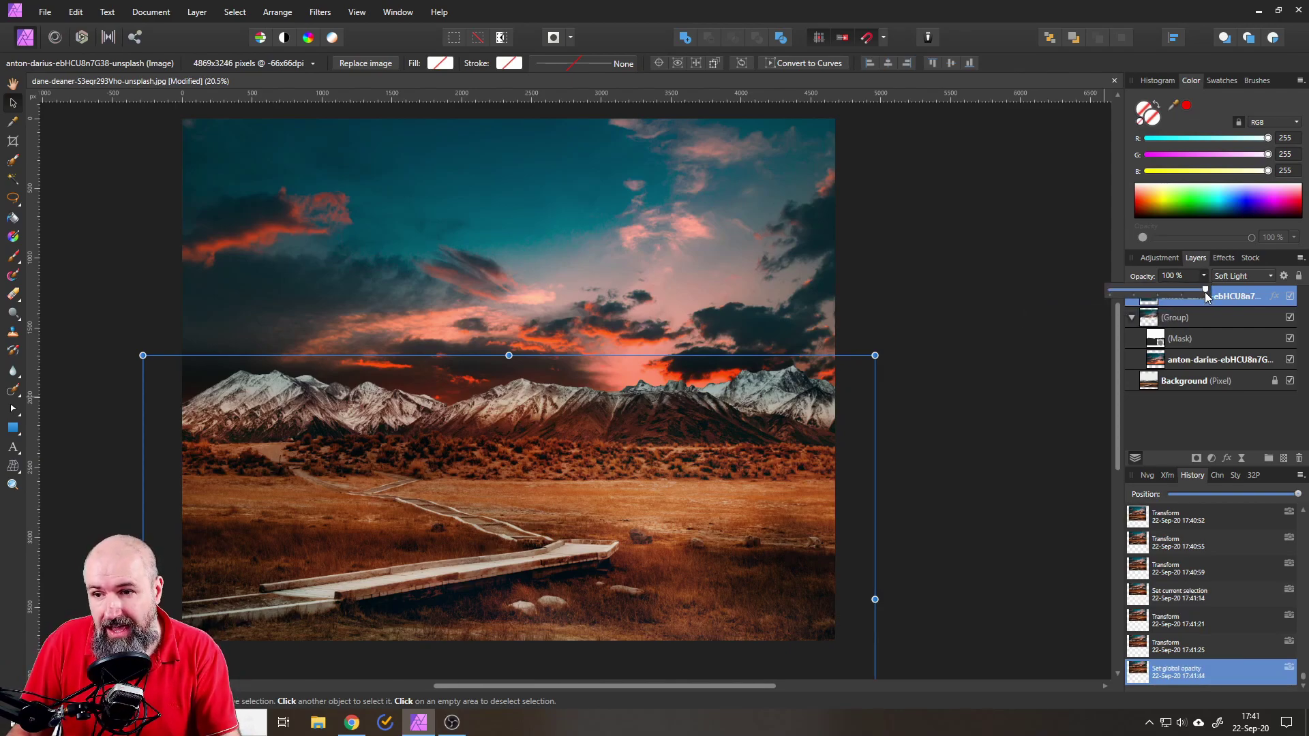
left_click_drag(1205, 294, 1166, 290)
left_click(1014, 362)
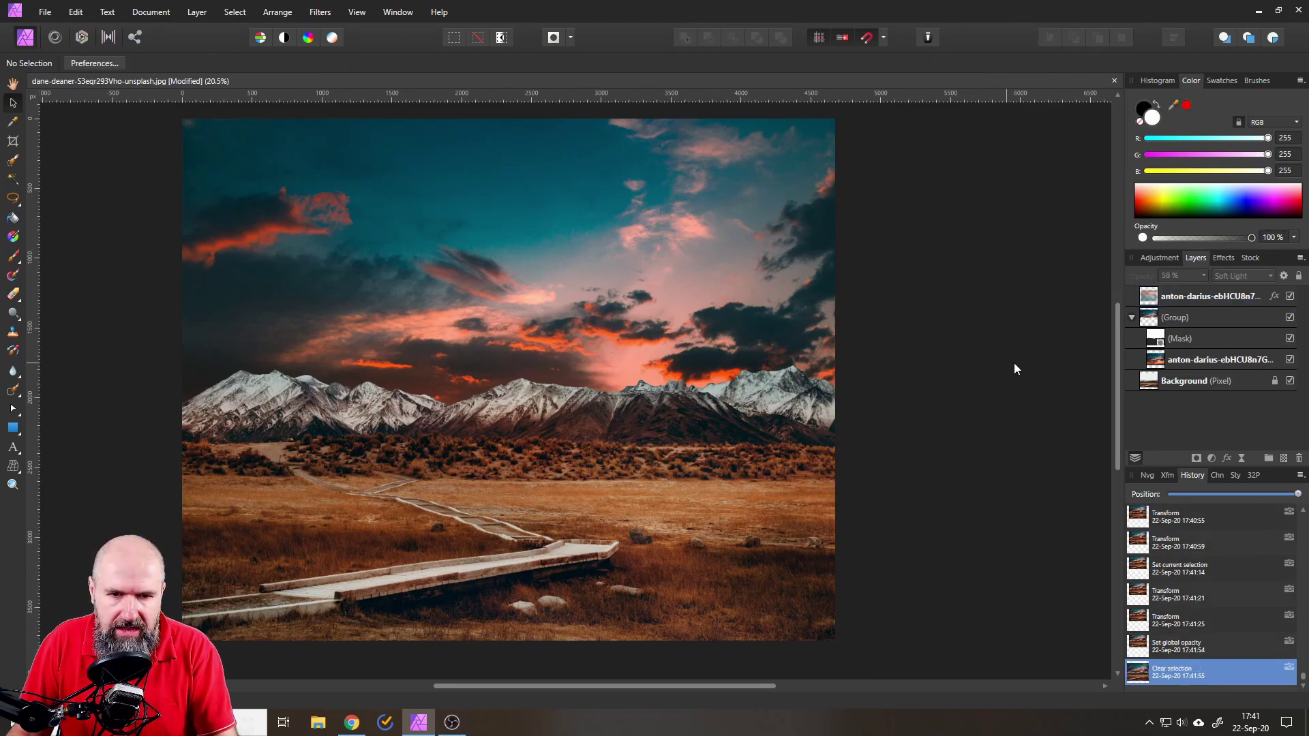
Step: Toggle the glow layer's visibility off and on to compare before and after
scroll(960, 376, "left", 2)
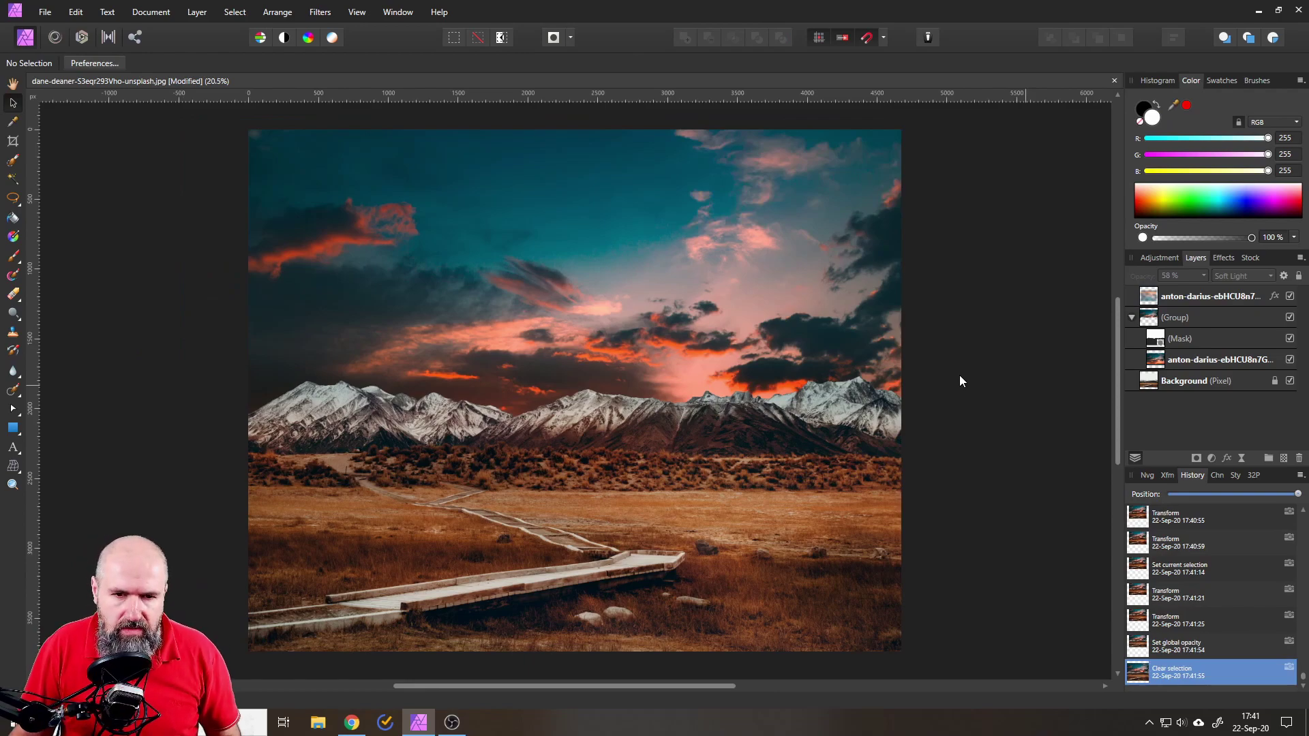
left_click(1289, 297)
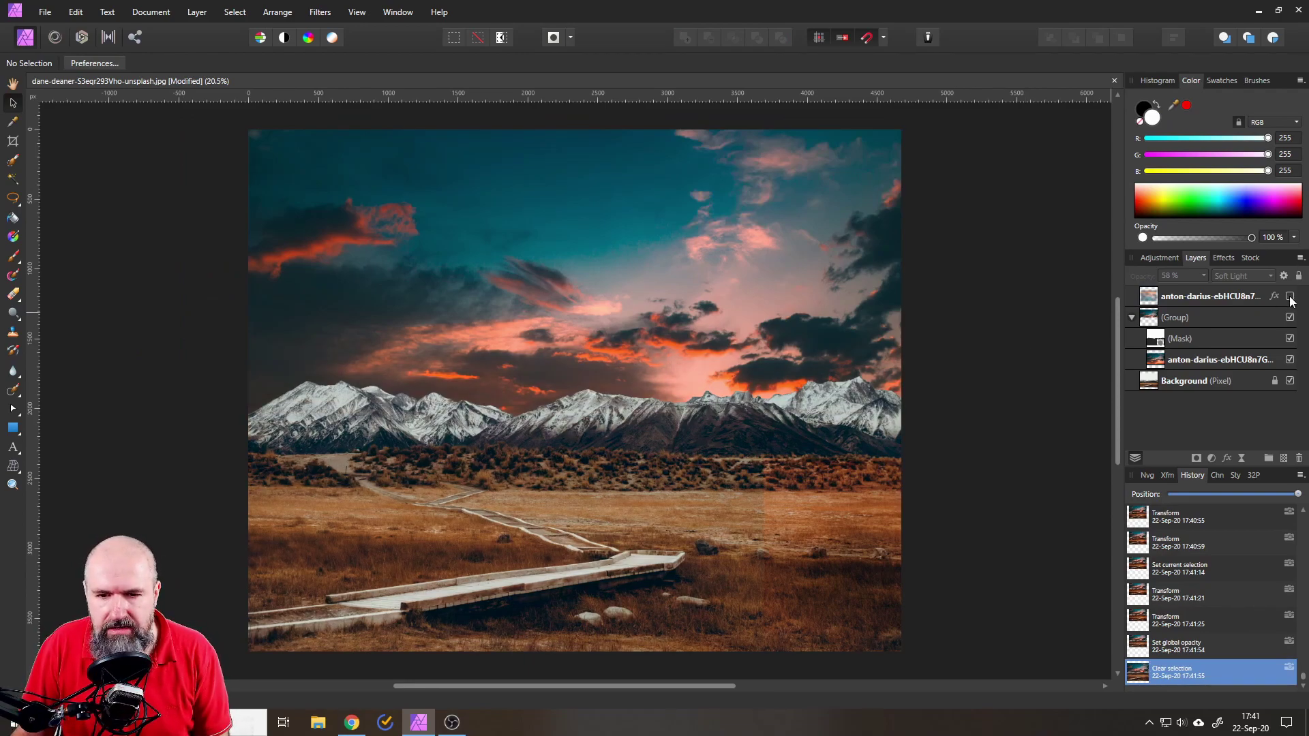
left_click(1290, 297)
left_click(1289, 296)
left_click(1290, 296)
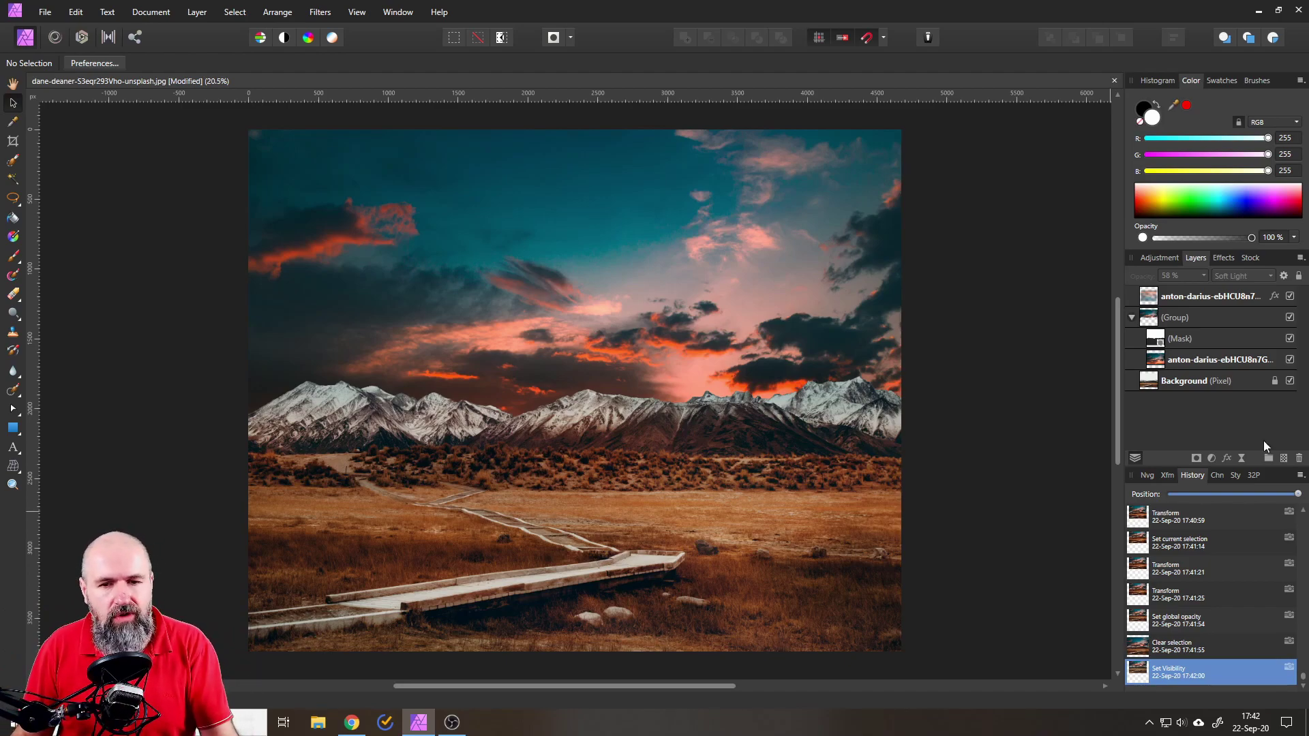
Step: Duplicate the Background layer, drag the copy to the top, and hide it
left_click(1150, 386)
right_click(1149, 388)
left_click(998, 148)
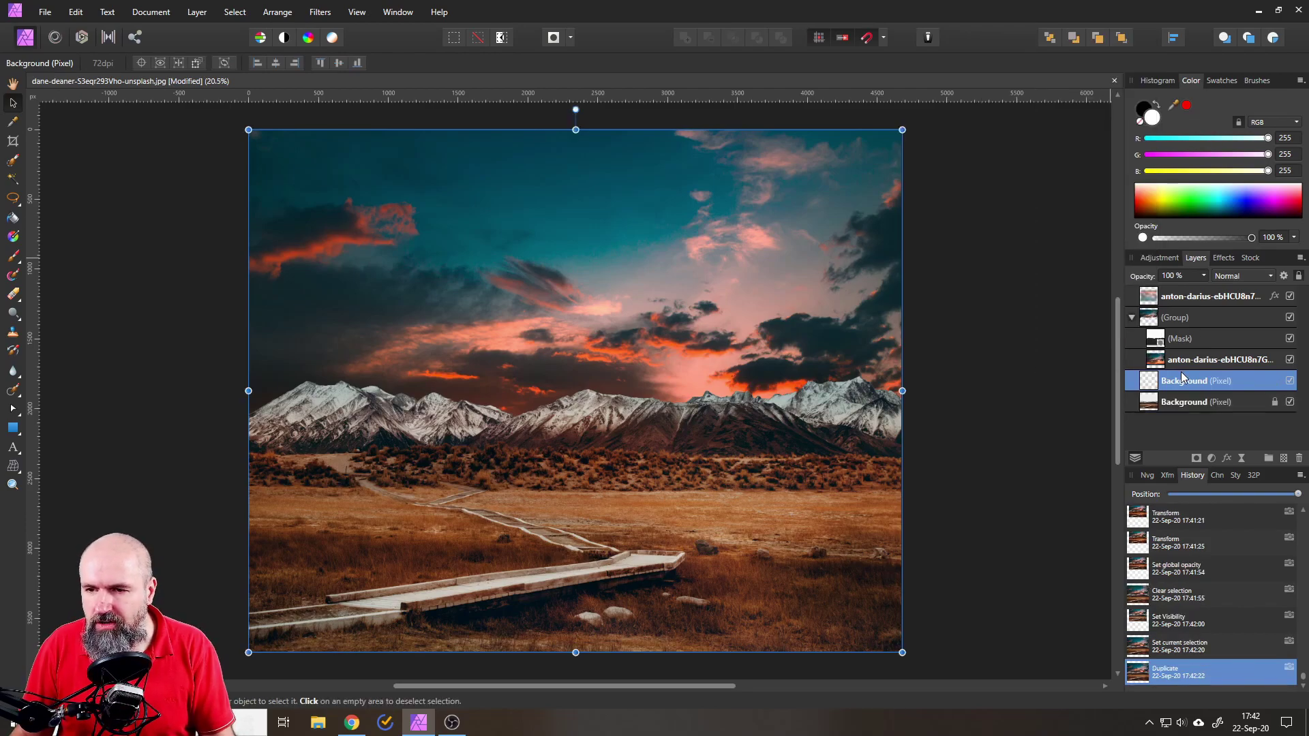
left_click_drag(1149, 381, 1152, 297)
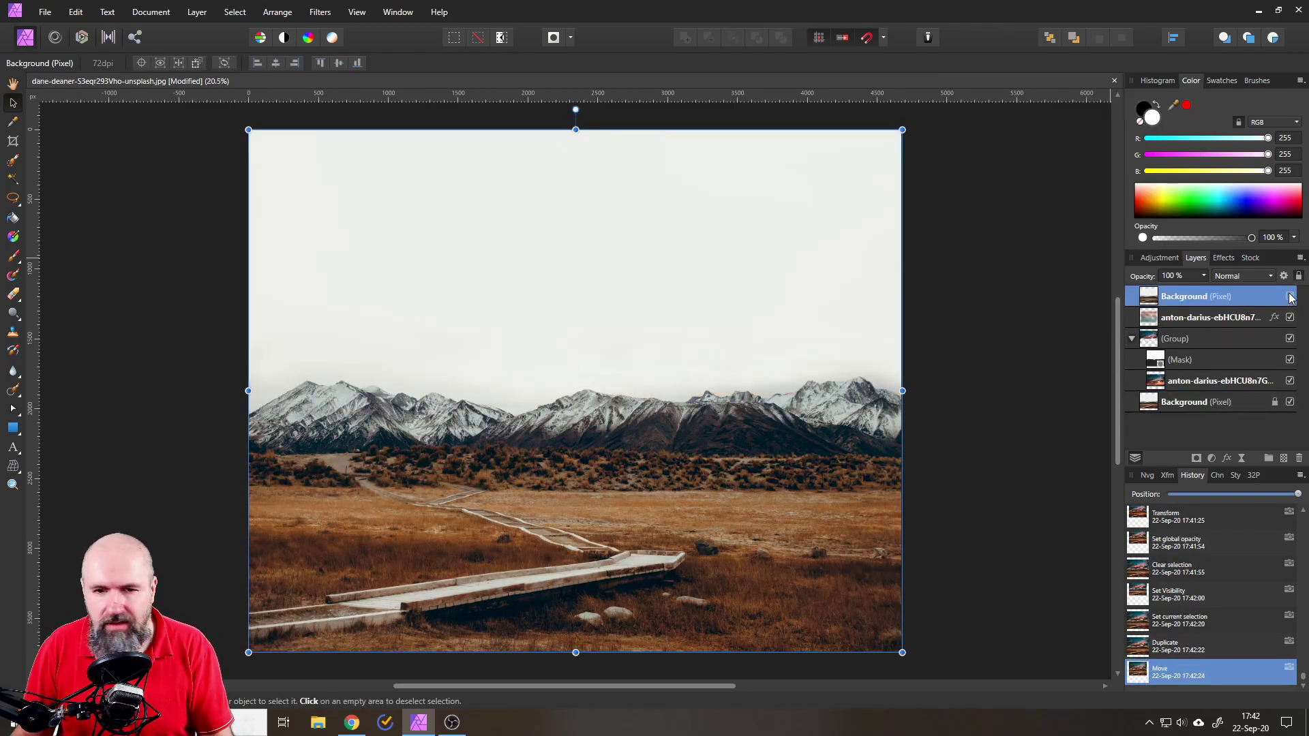
left_click(1290, 297)
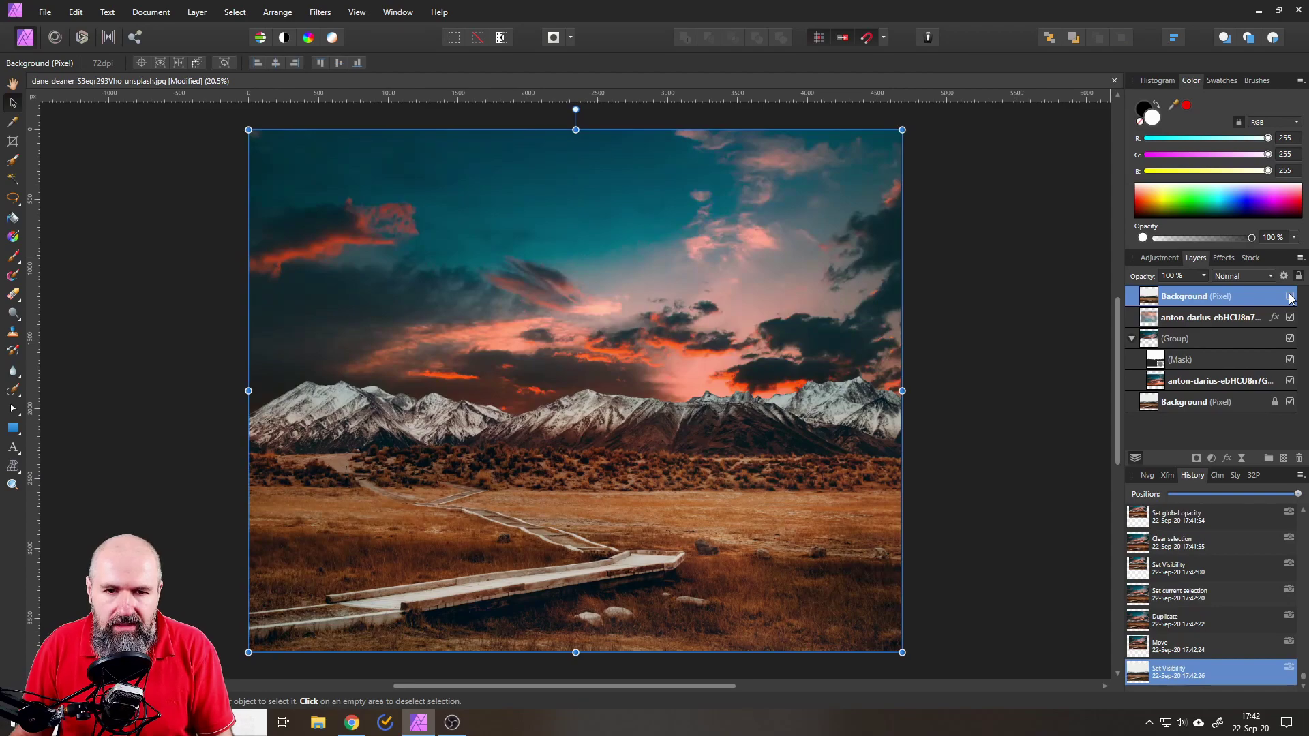